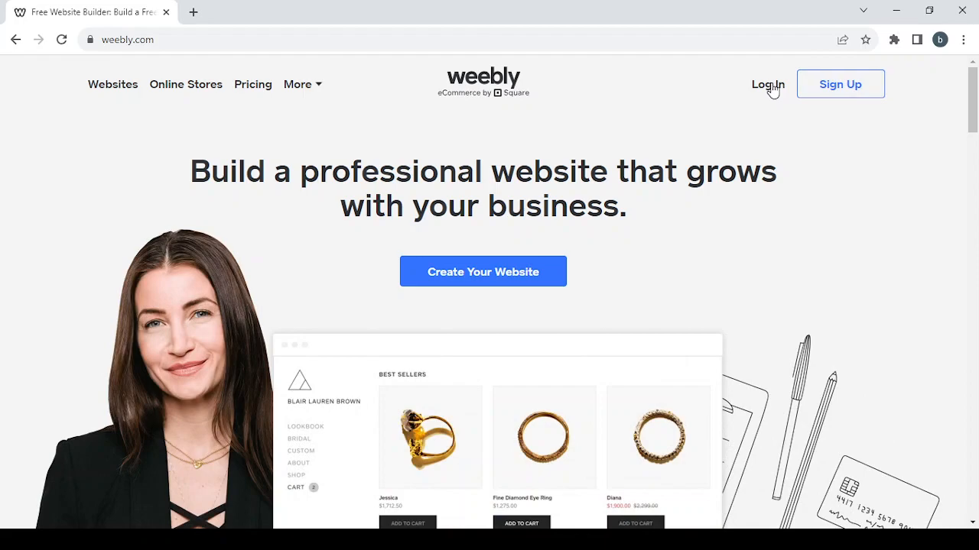
Log in to Weebly with the account's e-mail address and its saved password.
click(770, 87)
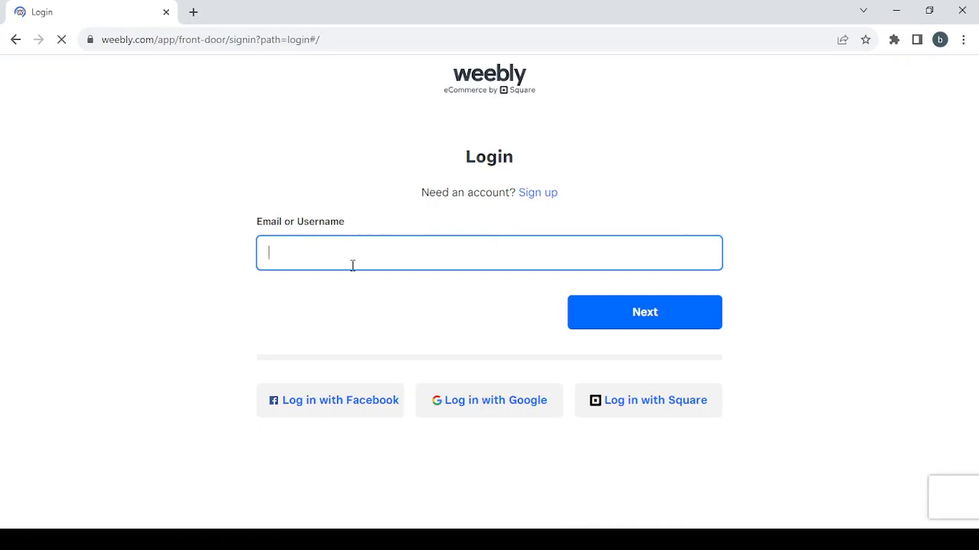
text(b)
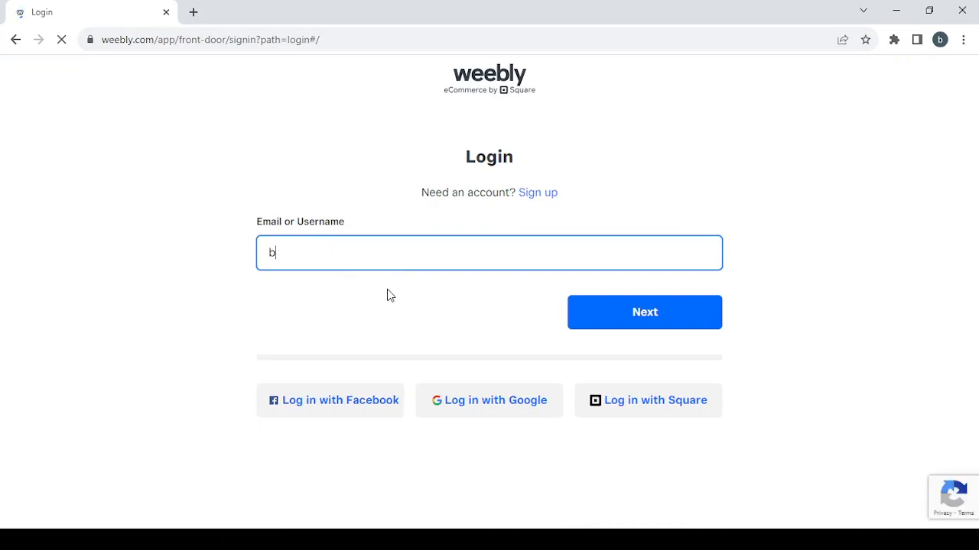
key(Down)
key(Return)
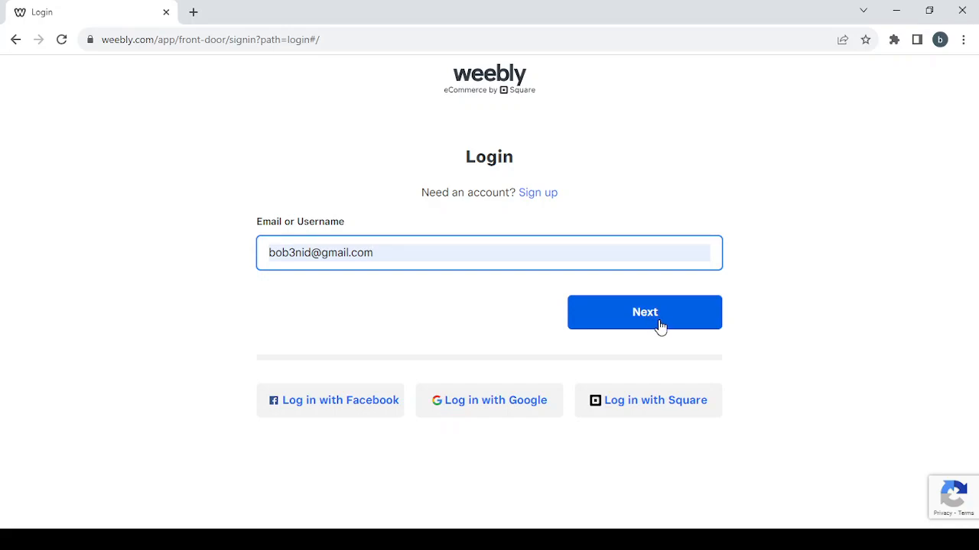
click(660, 321)
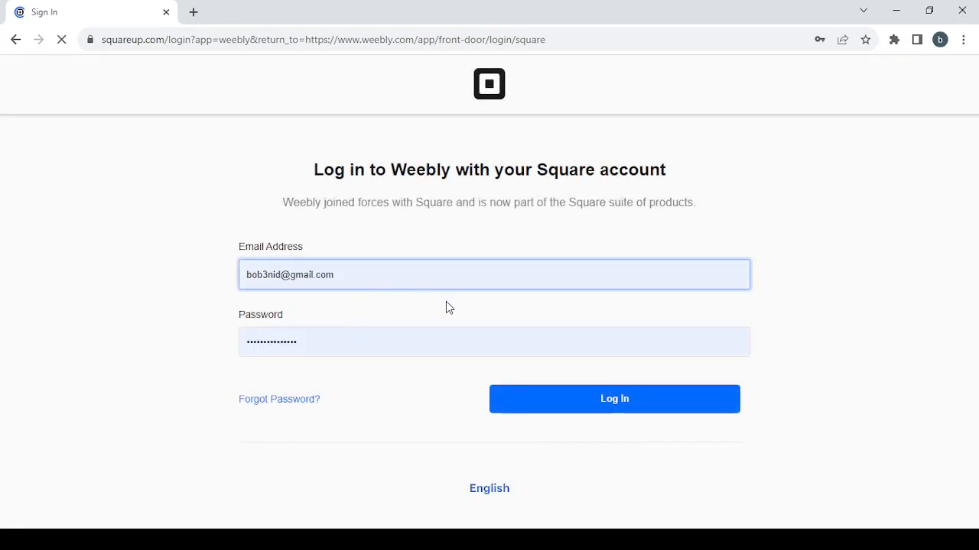
click(622, 398)
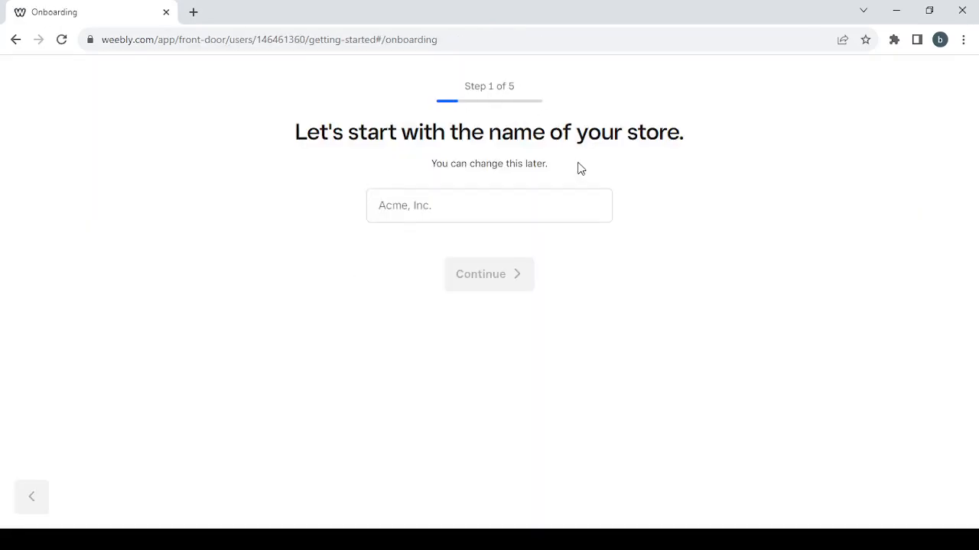
Name the store "shopping" and continue with the onboarding.
click(474, 204)
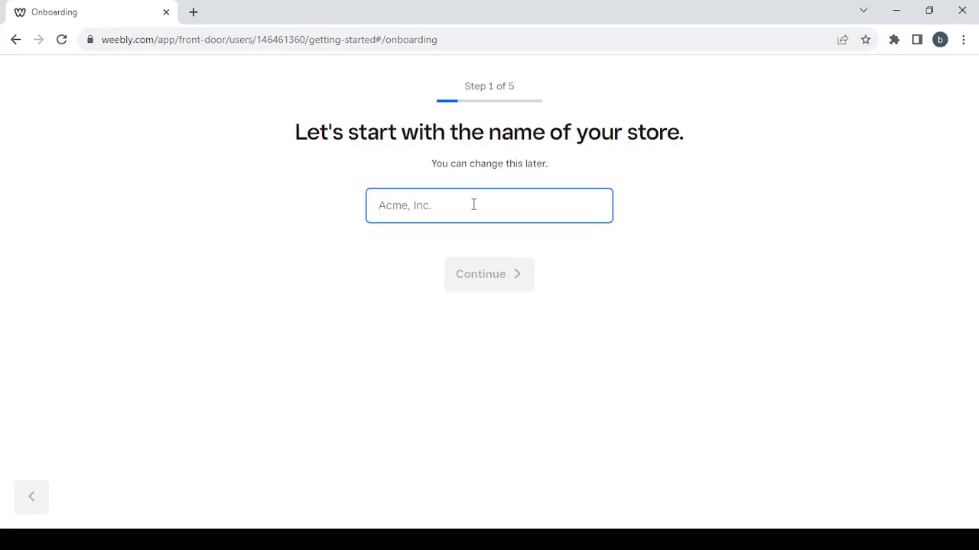
text(shopping)
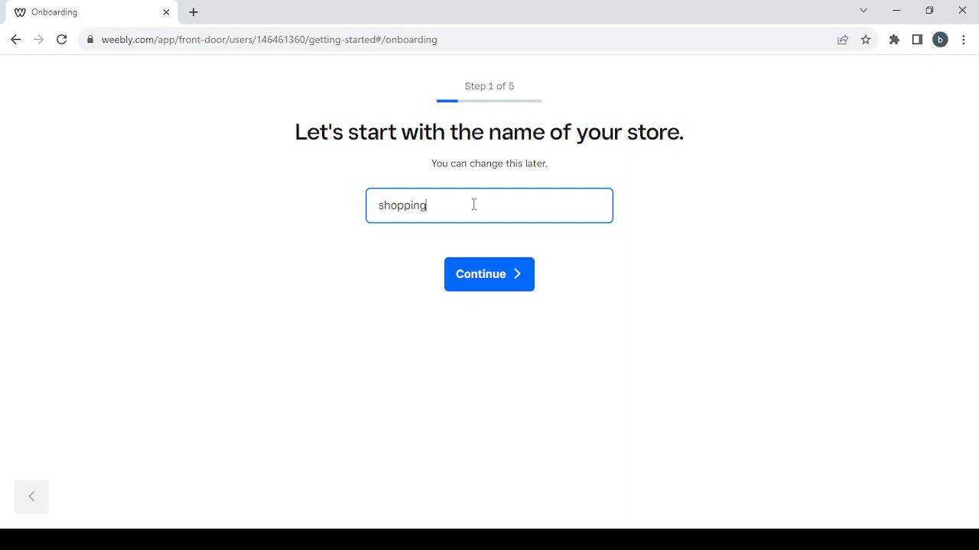
click(524, 287)
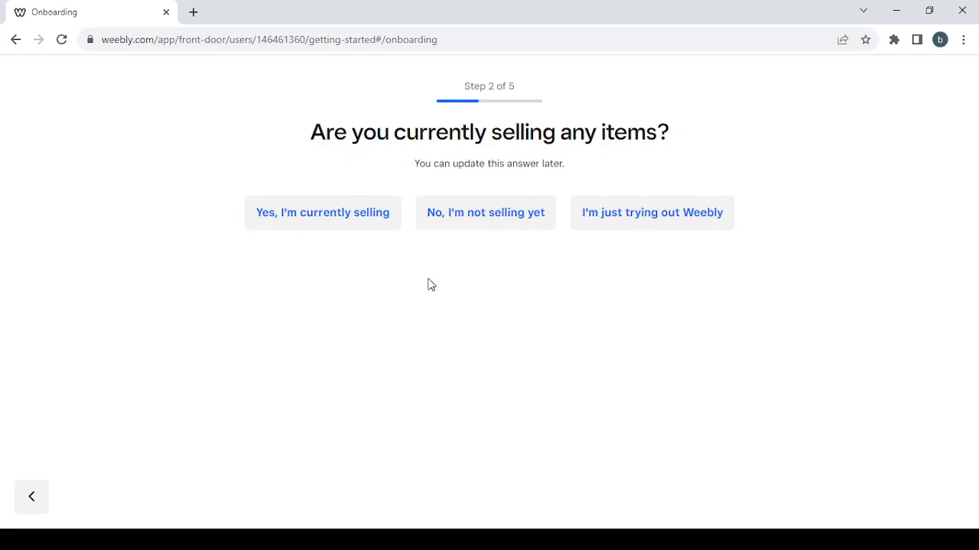
Answer that the store is not selling yet and that the selling start is not sure yet.
click(502, 217)
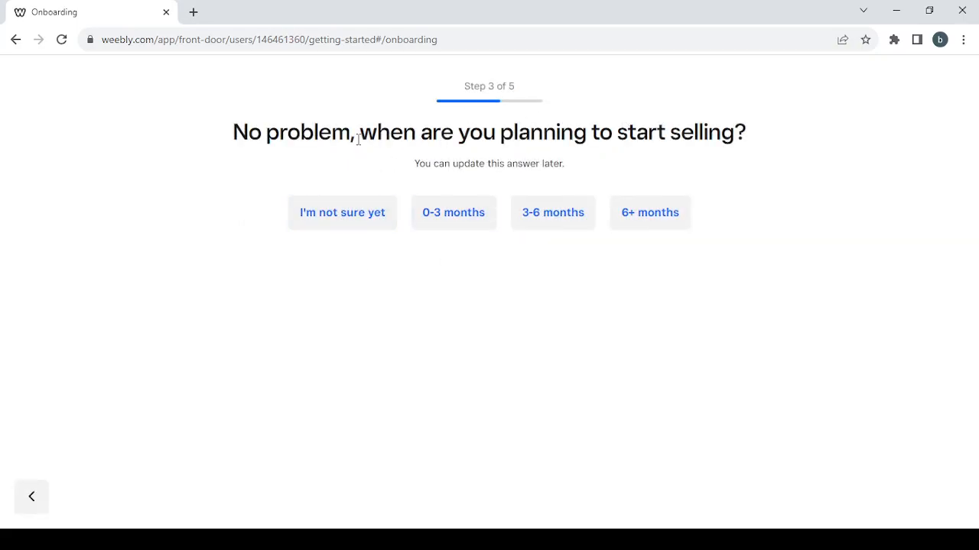
click(346, 210)
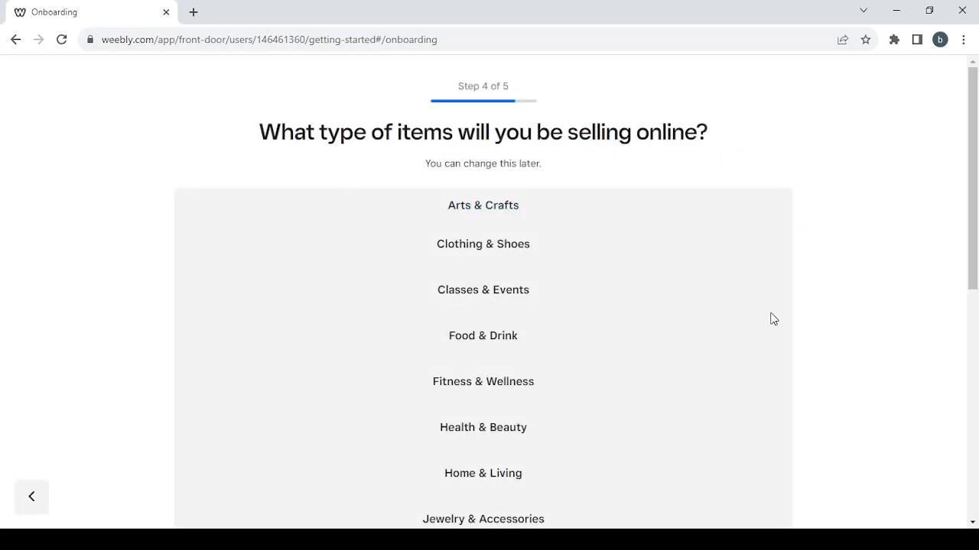
Choose Tools & Parts as the type of items sold online and skip the store address.
scroll(719, 321, down, 2)
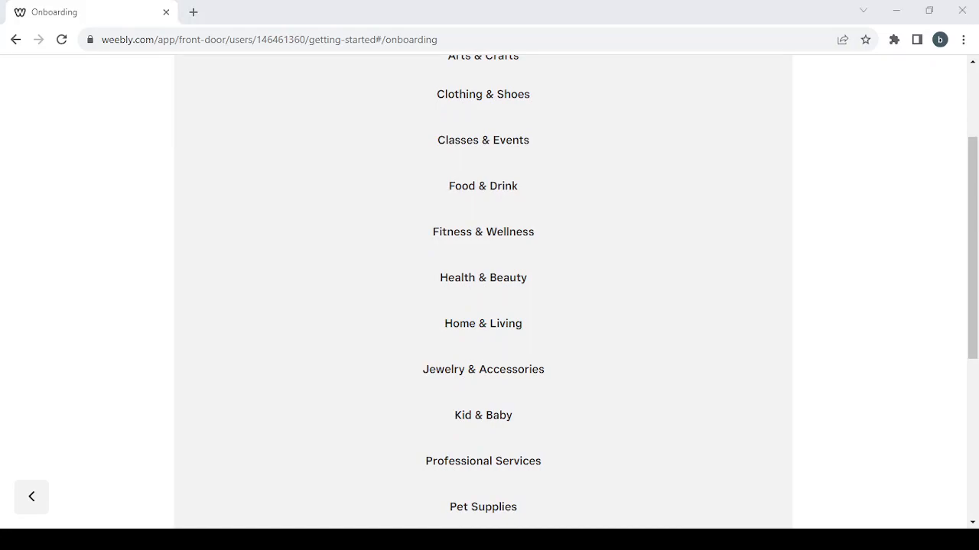
scroll(625, 222, down, 2)
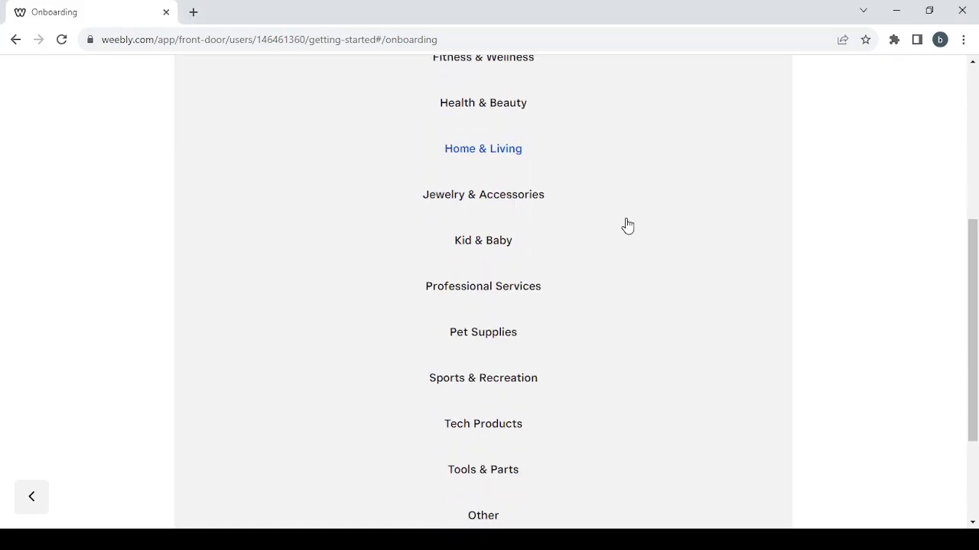
click(487, 470)
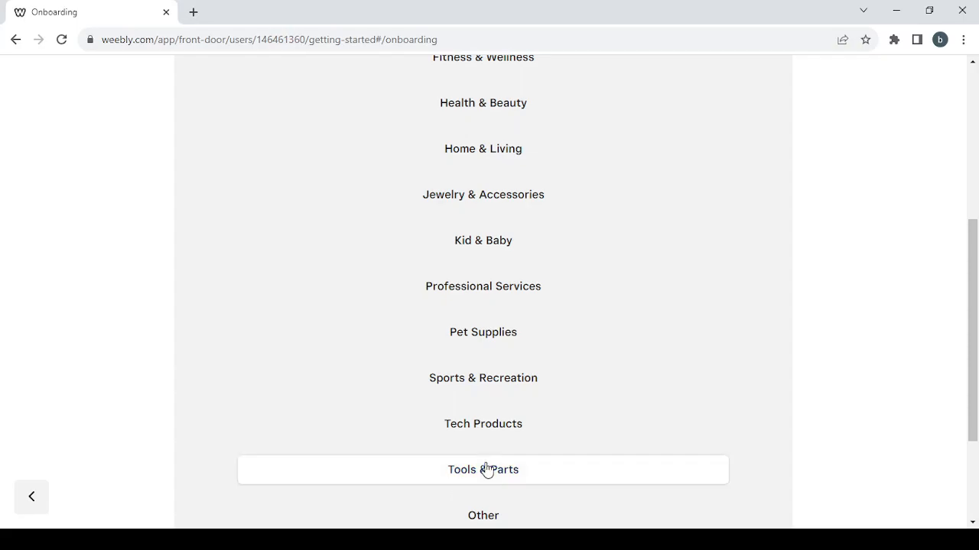
scroll(656, 420, down, 1)
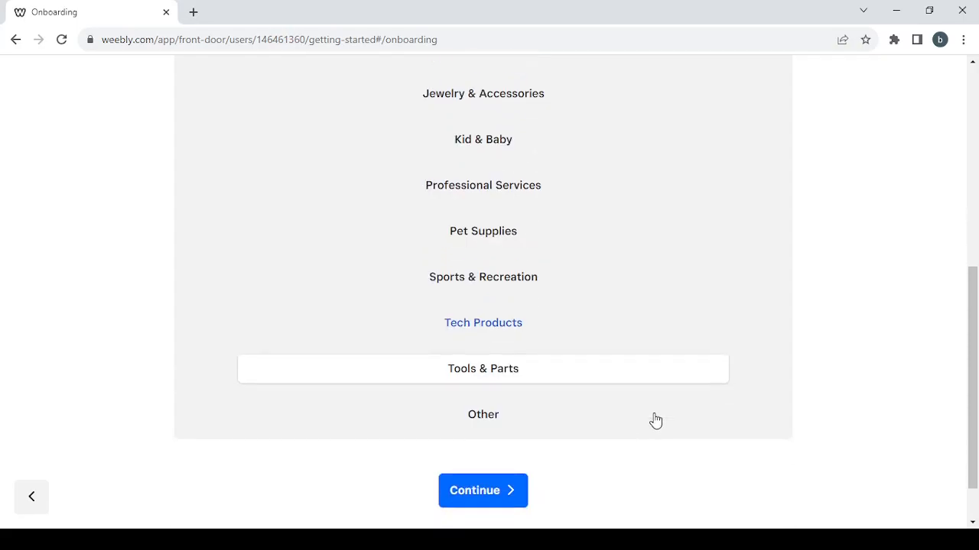
scroll(655, 420, up, 3)
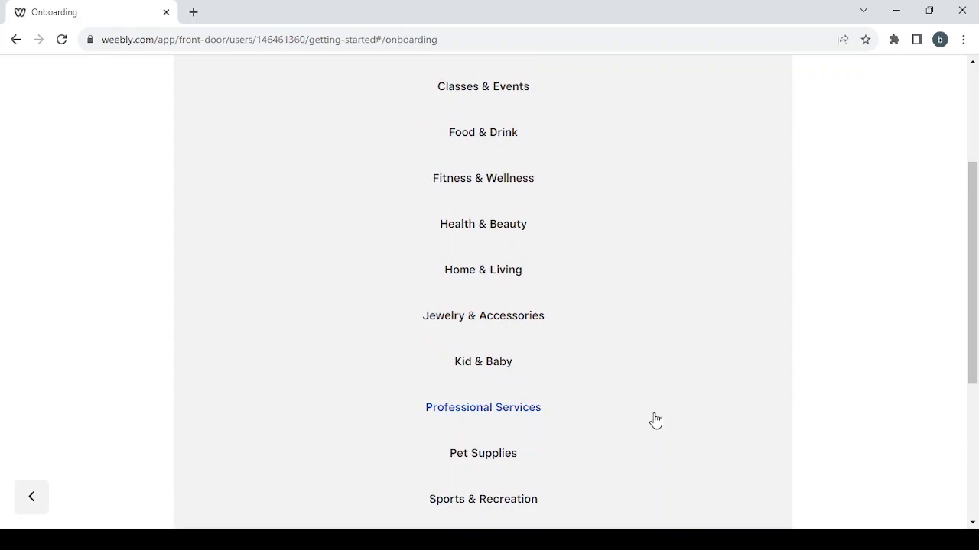
scroll(656, 420, down, 3)
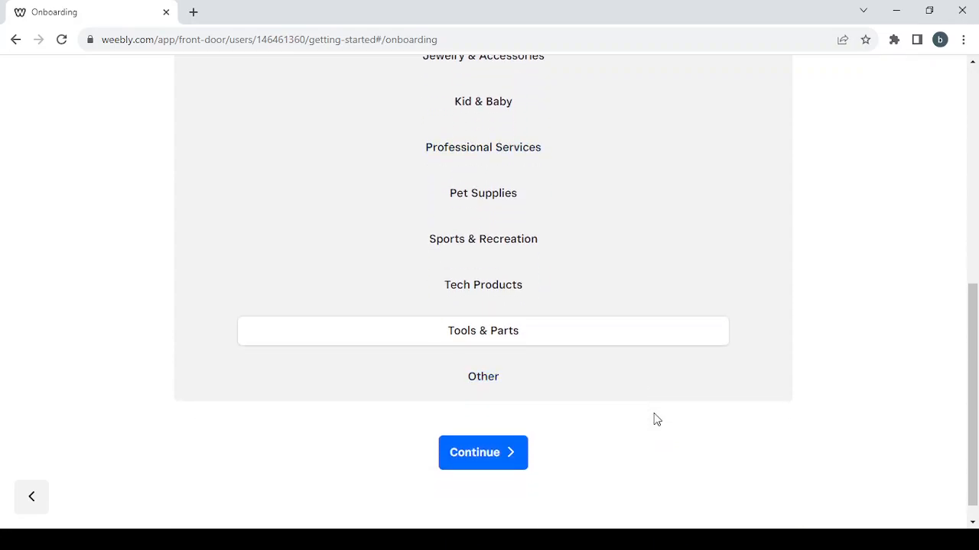
click(475, 457)
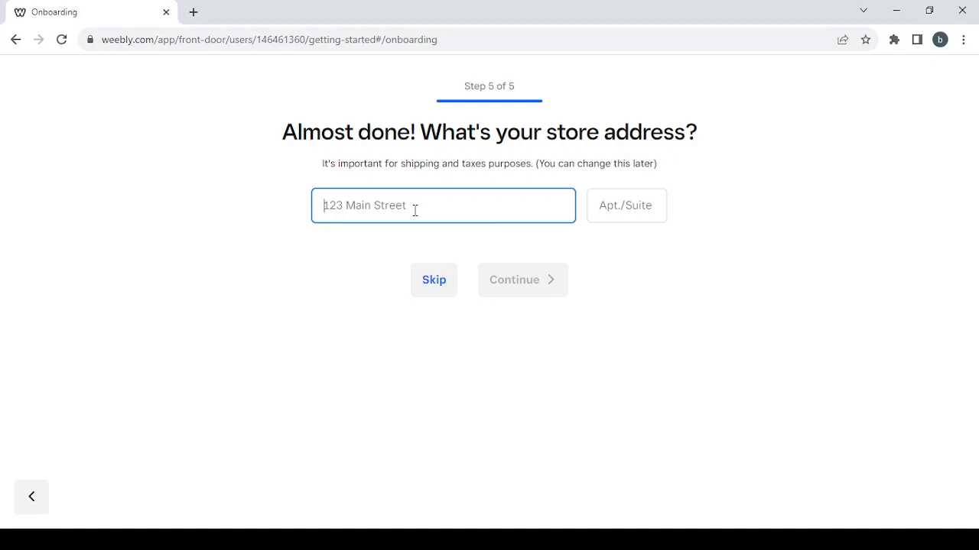
click(430, 282)
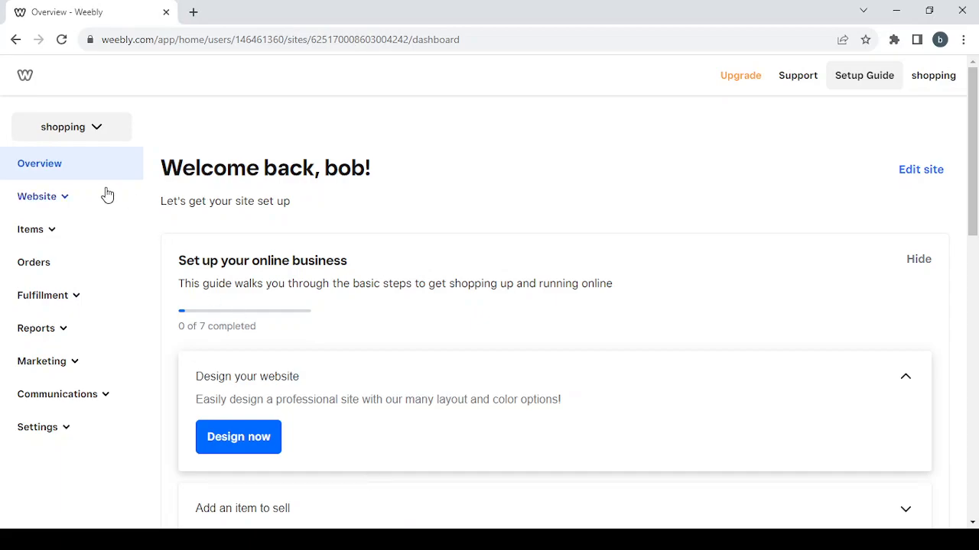
Look through the options under the dashboard's Website, Items and Fulfillment sections.
click(55, 208)
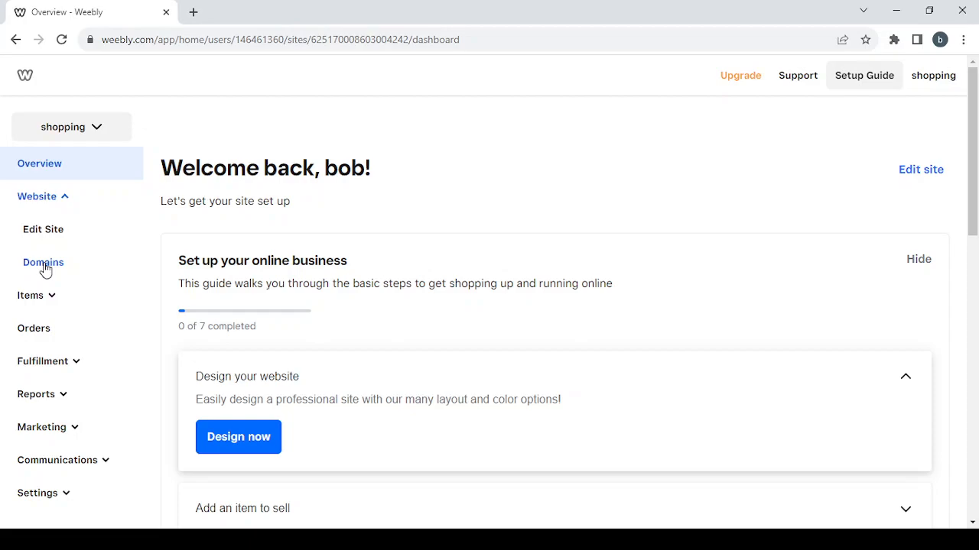
click(50, 200)
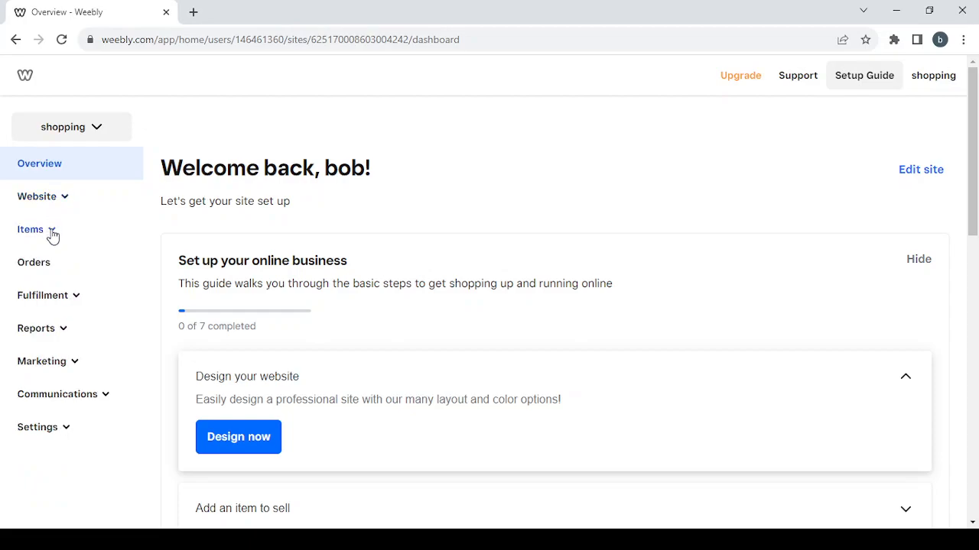
click(52, 235)
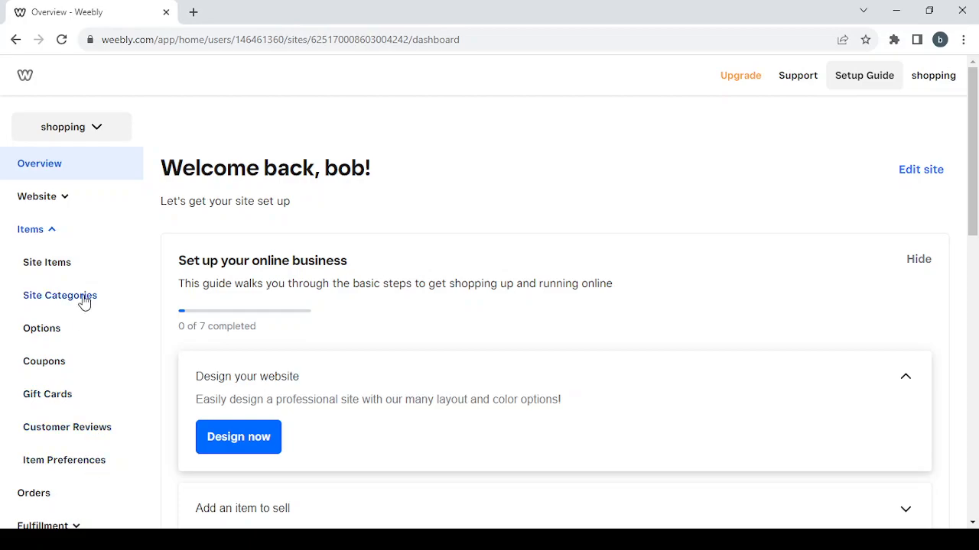
click(52, 233)
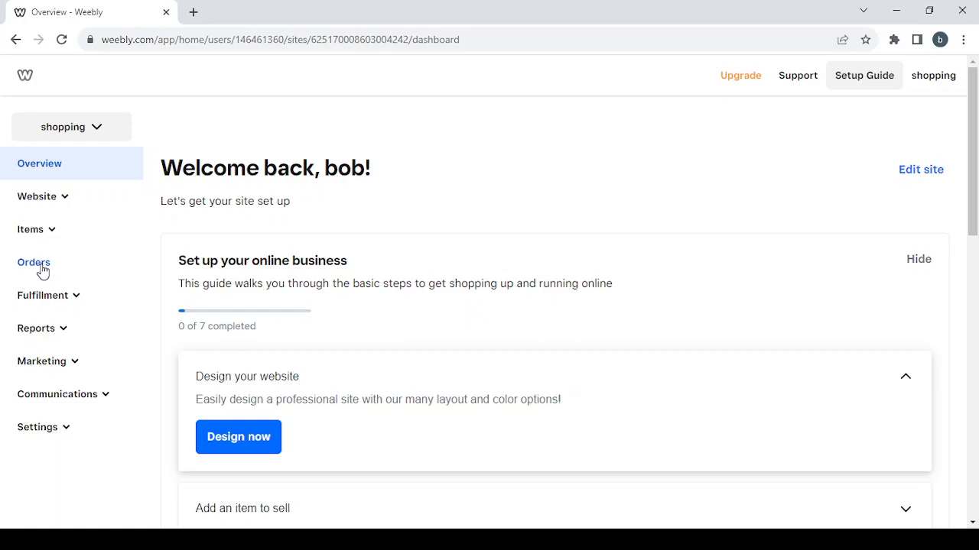
click(78, 302)
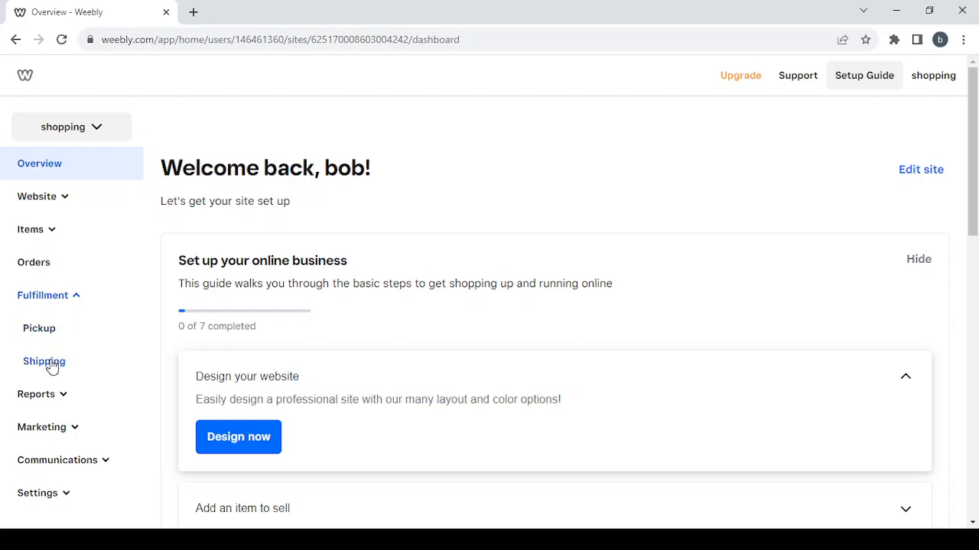
click(66, 304)
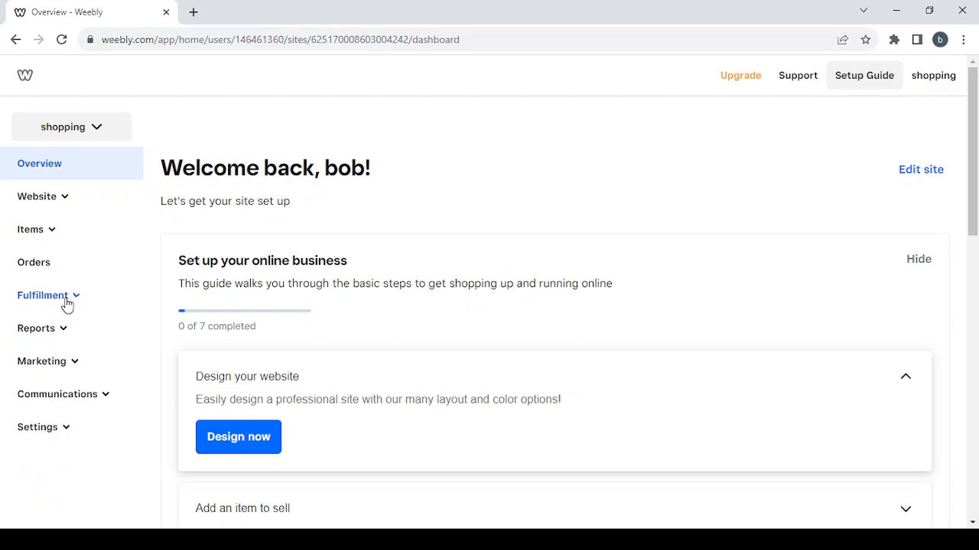
Examine the options under the dashboard's Reports, Marketing and Communications sections.
click(62, 337)
scroll(100, 395, down, 1)
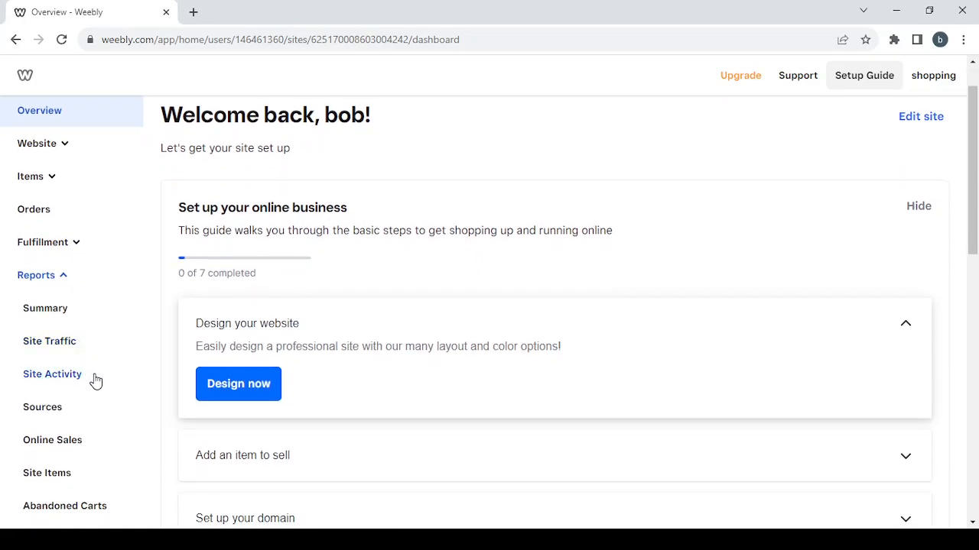
scroll(95, 381, down, 1)
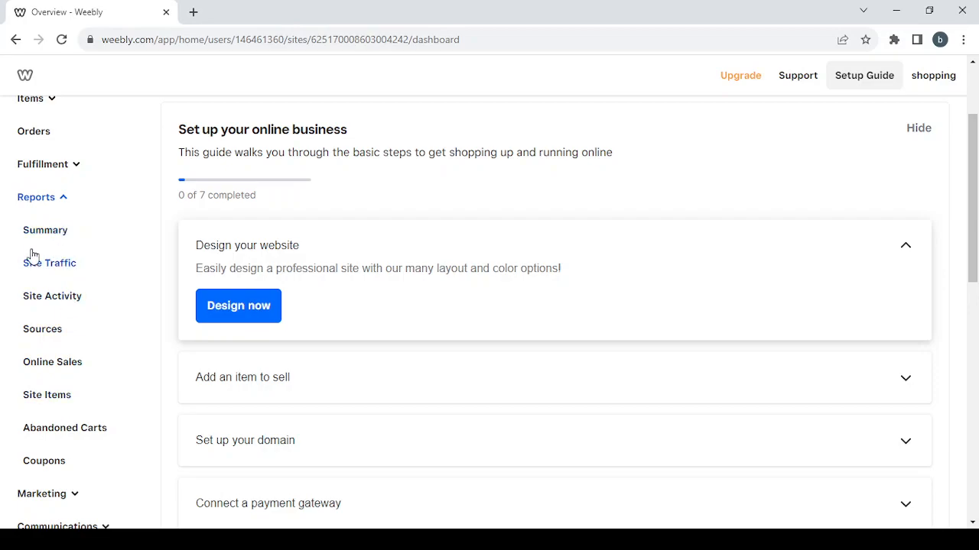
click(61, 200)
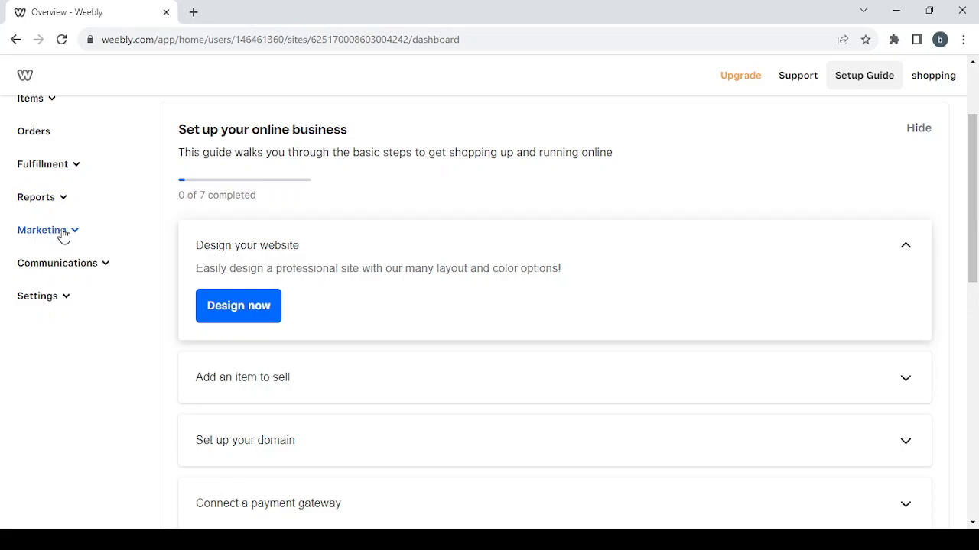
click(63, 237)
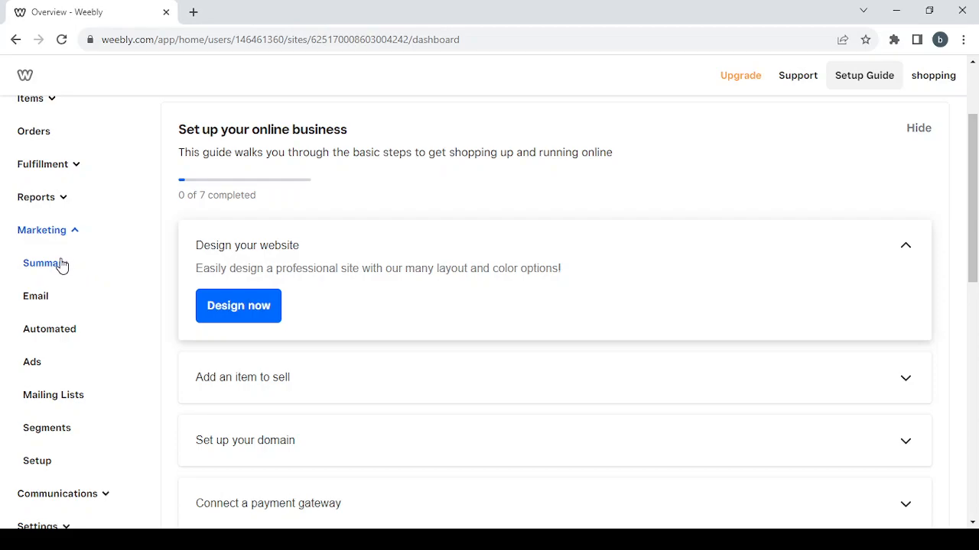
click(71, 231)
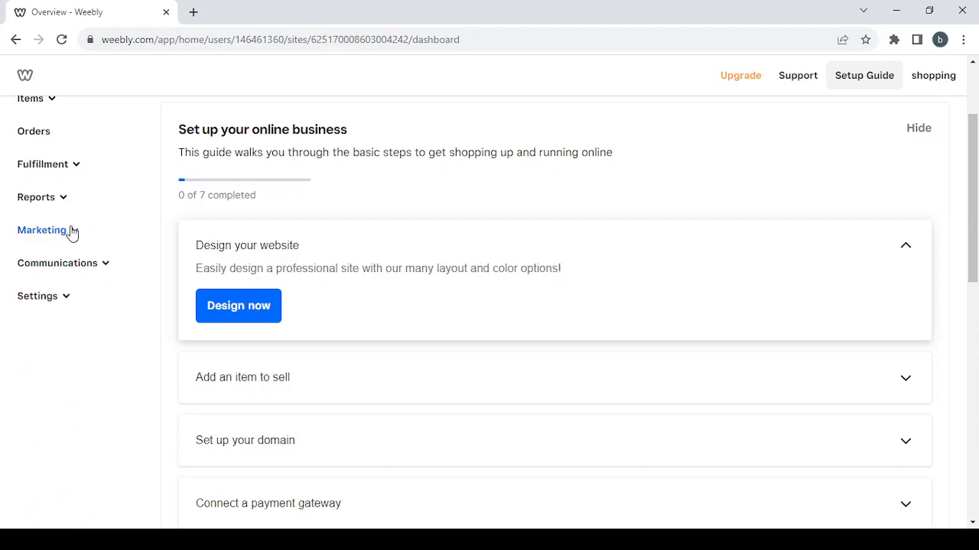
click(73, 268)
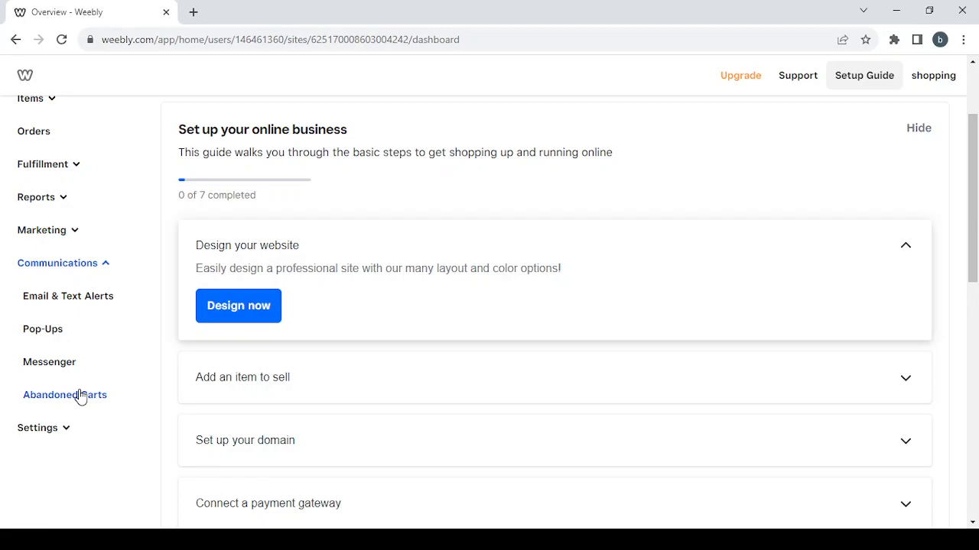
click(96, 263)
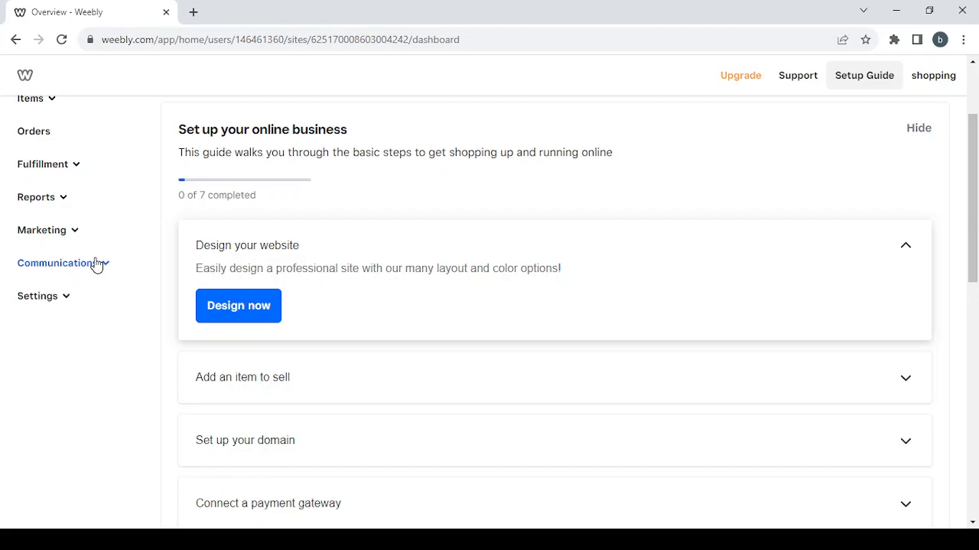
Open the store's General settings and review the store information fields.
click(66, 298)
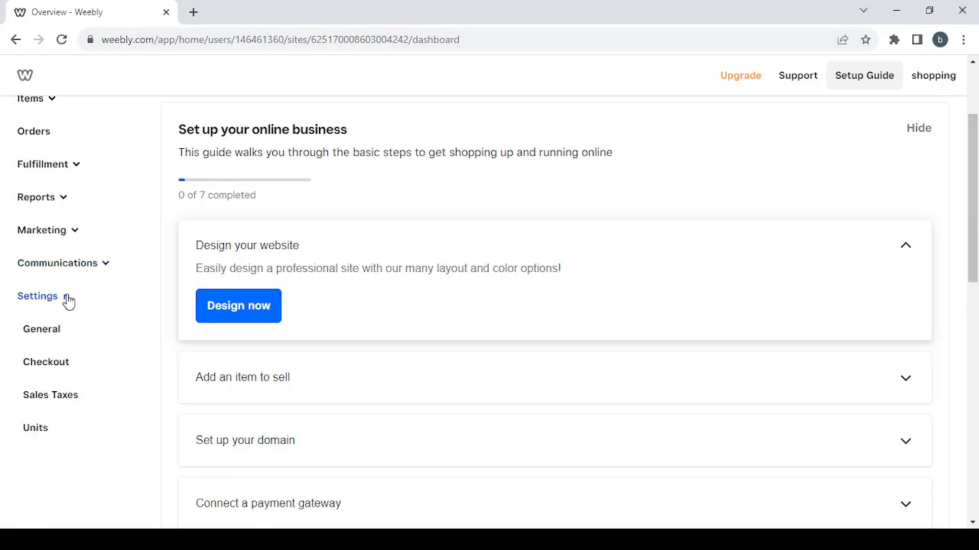
click(49, 333)
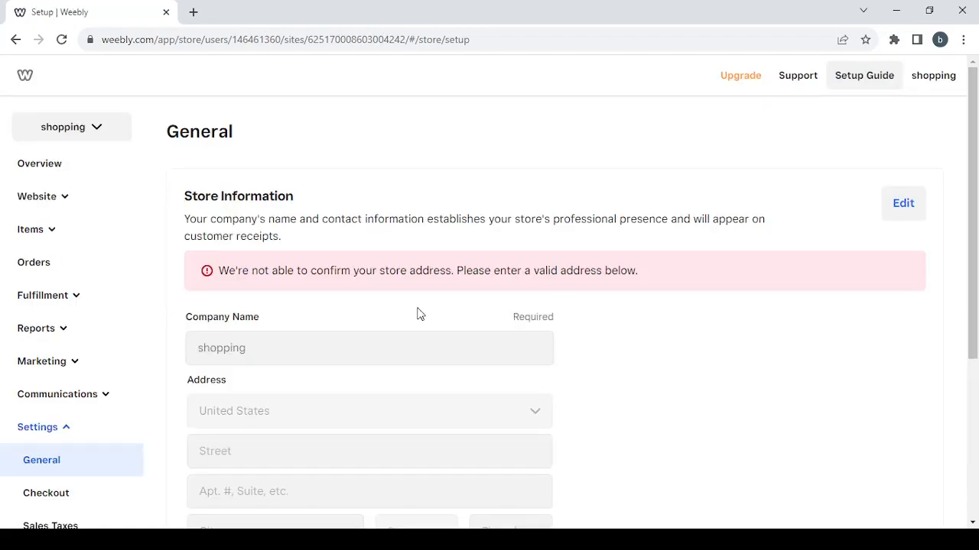
scroll(419, 313, down, 3)
scroll(419, 313, up, 1)
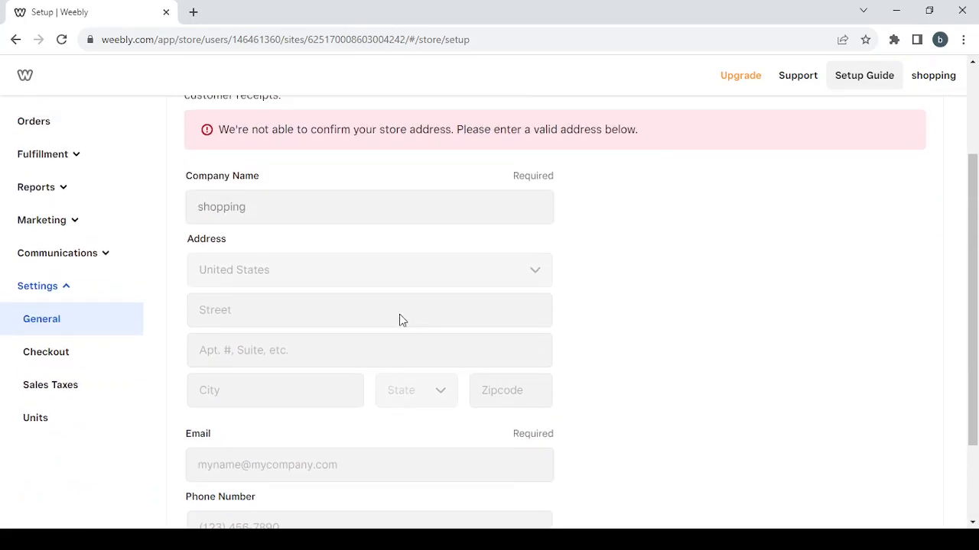
Review the store's Checkout payment and currency options and its language and units settings.
click(103, 352)
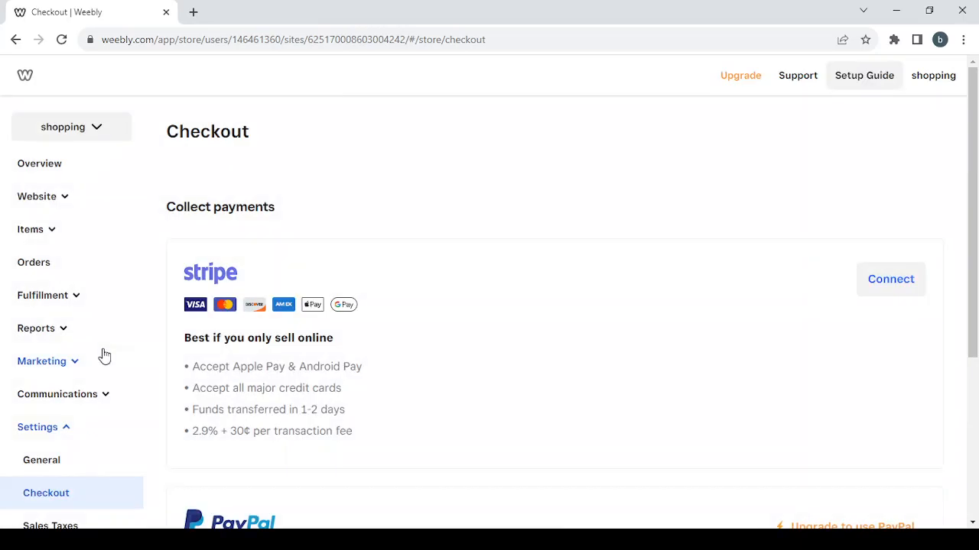
scroll(519, 251, down, 2)
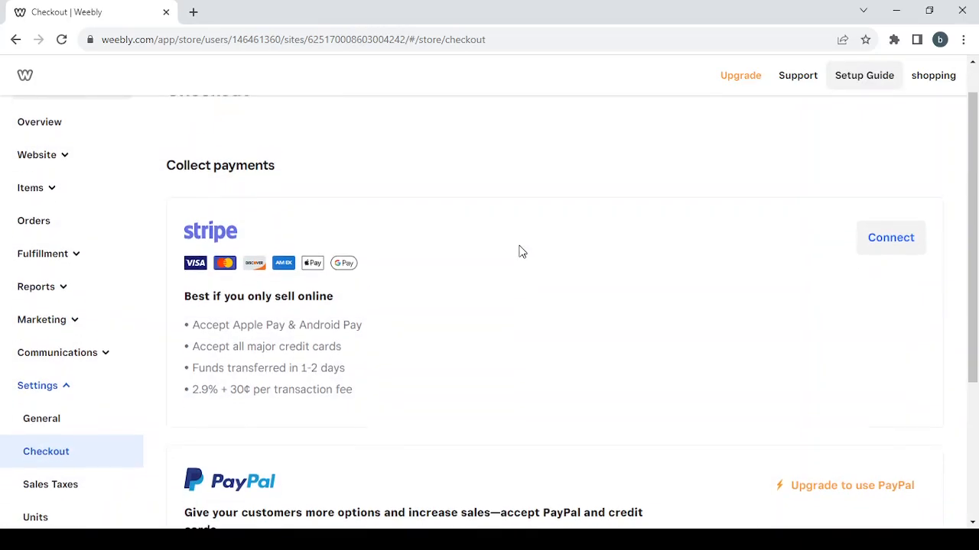
scroll(520, 250, down, 2)
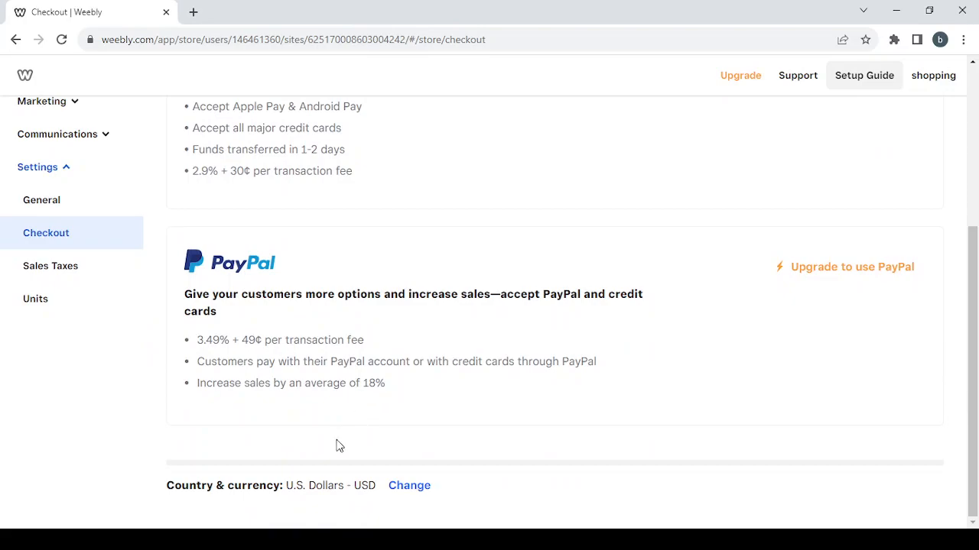
click(64, 302)
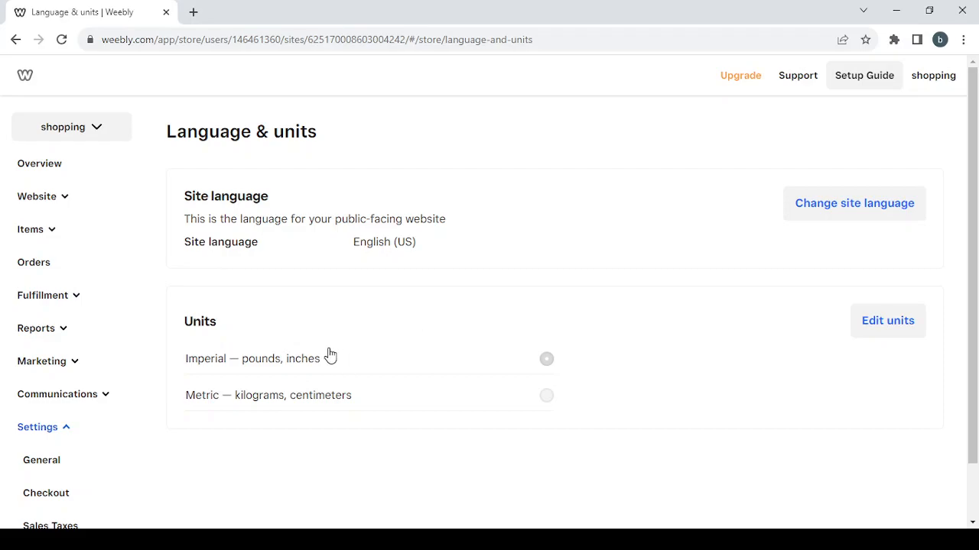
scroll(112, 305, down, 1)
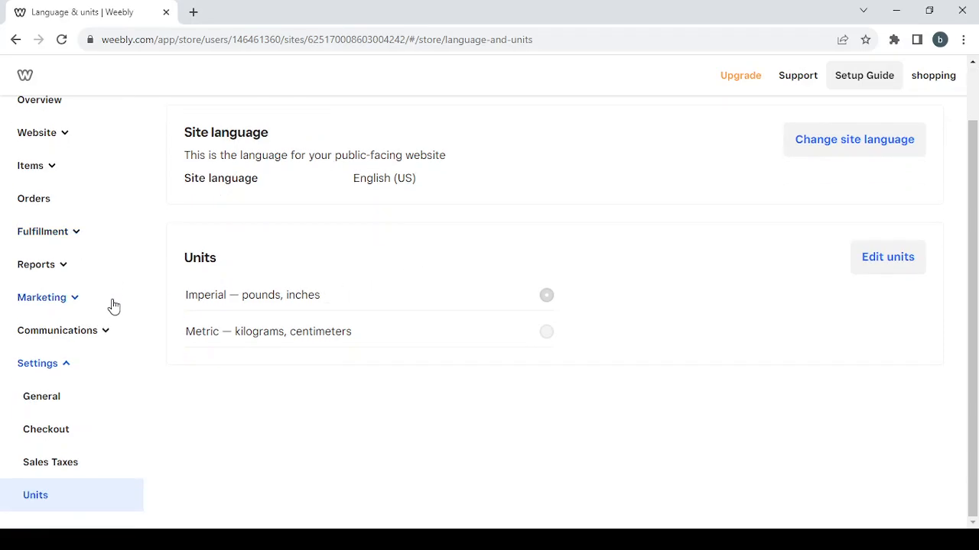
click(59, 365)
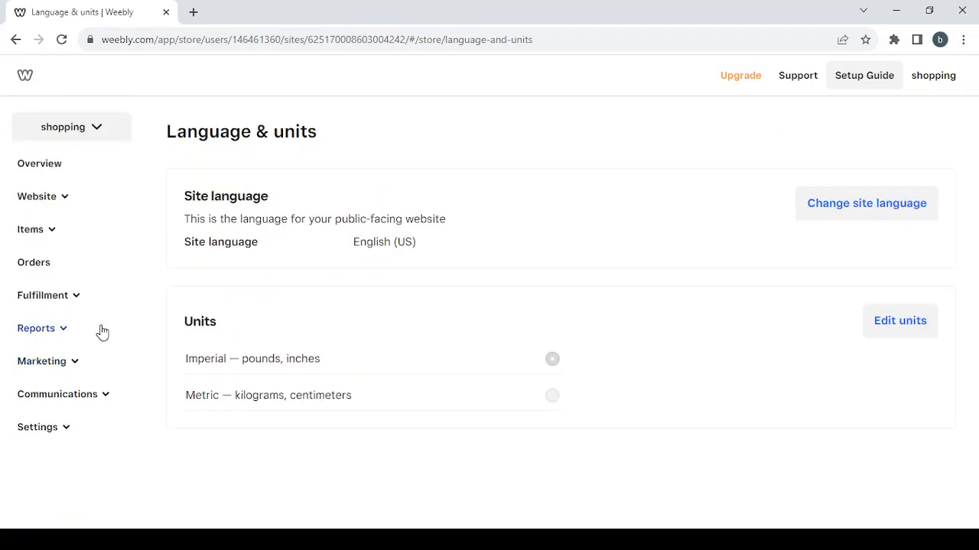
Go back to the store overview, start editing the site and browse the available site styles.
click(73, 167)
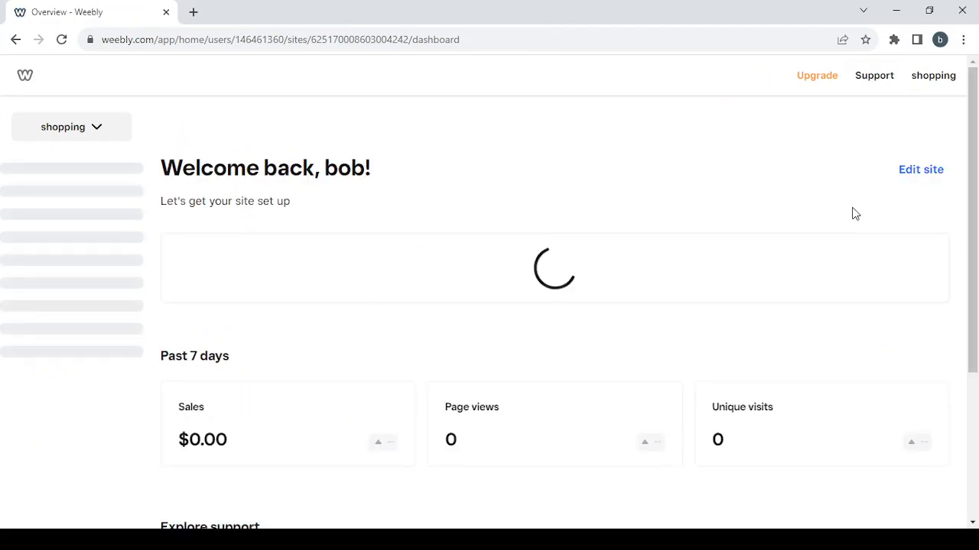
click(942, 175)
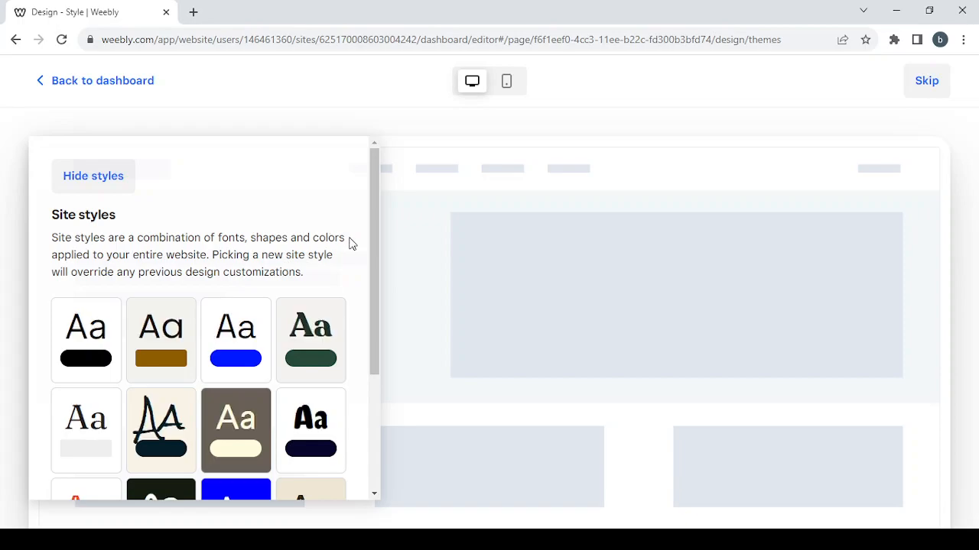
scroll(352, 243, down, 2)
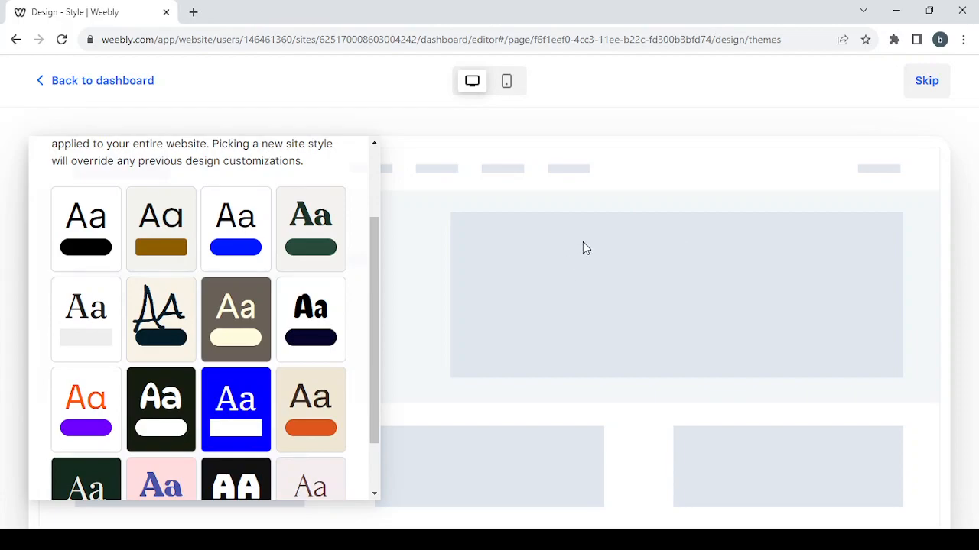
click(115, 214)
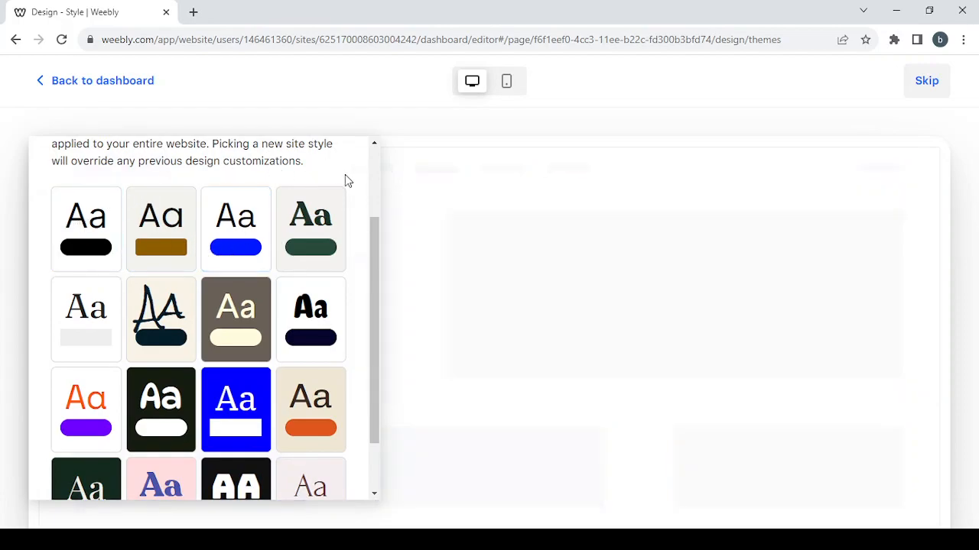
scroll(345, 181, down, 1)
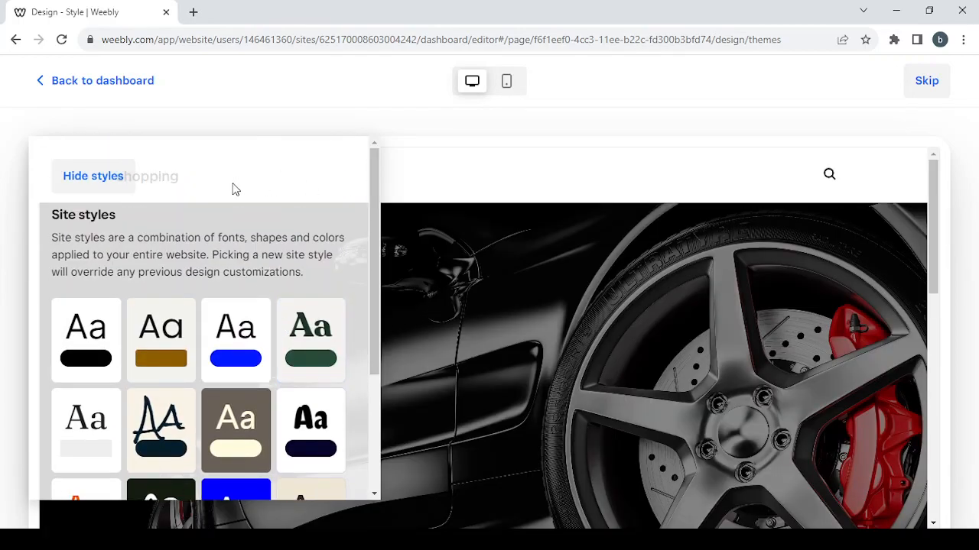
Try the white site style with the black rounded button and preview the home page without the style list.
click(100, 327)
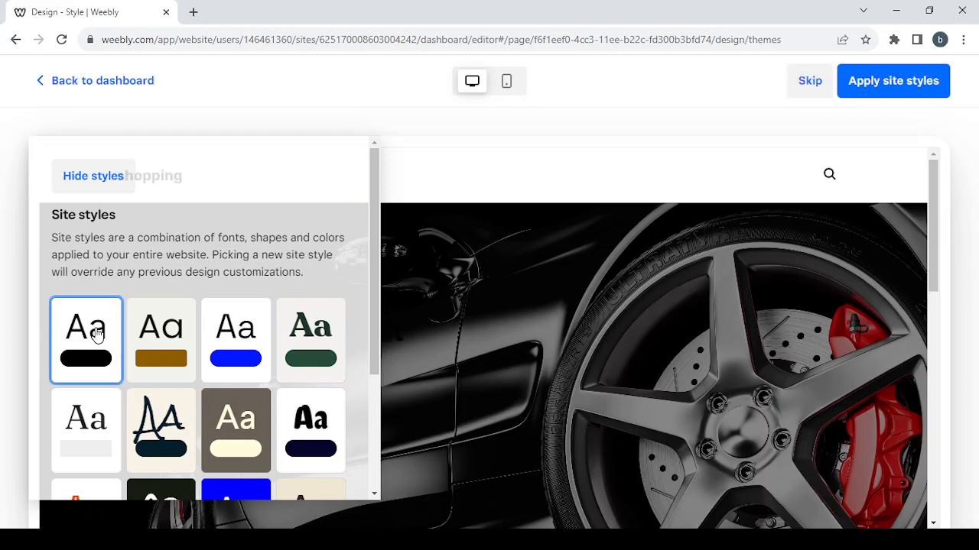
click(84, 176)
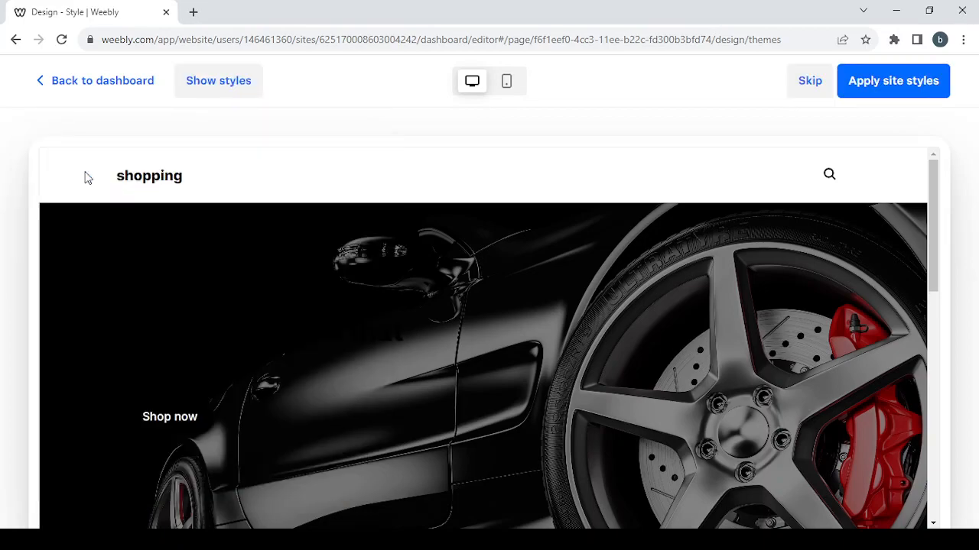
scroll(539, 454, down, 1)
scroll(539, 454, down, 3)
scroll(539, 454, up, 3)
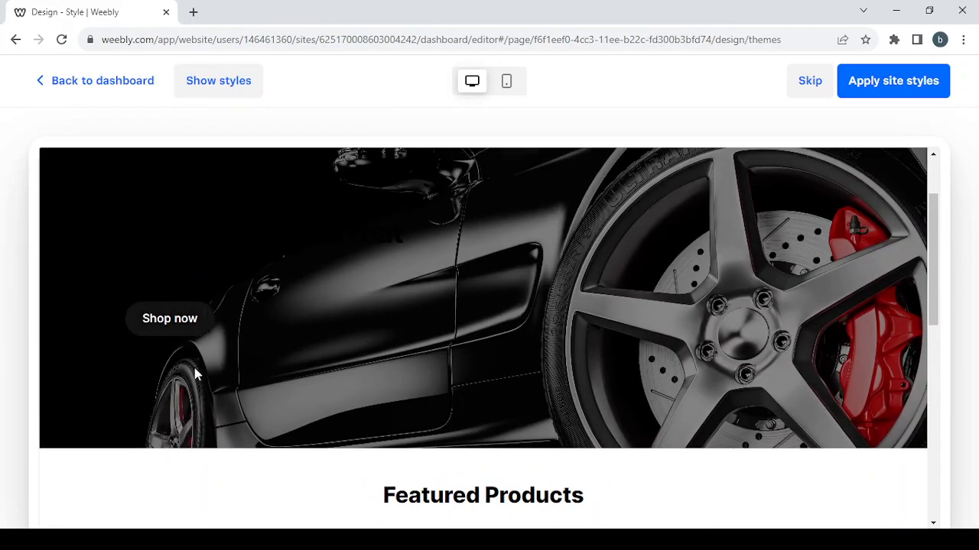
scroll(341, 303, up, 1)
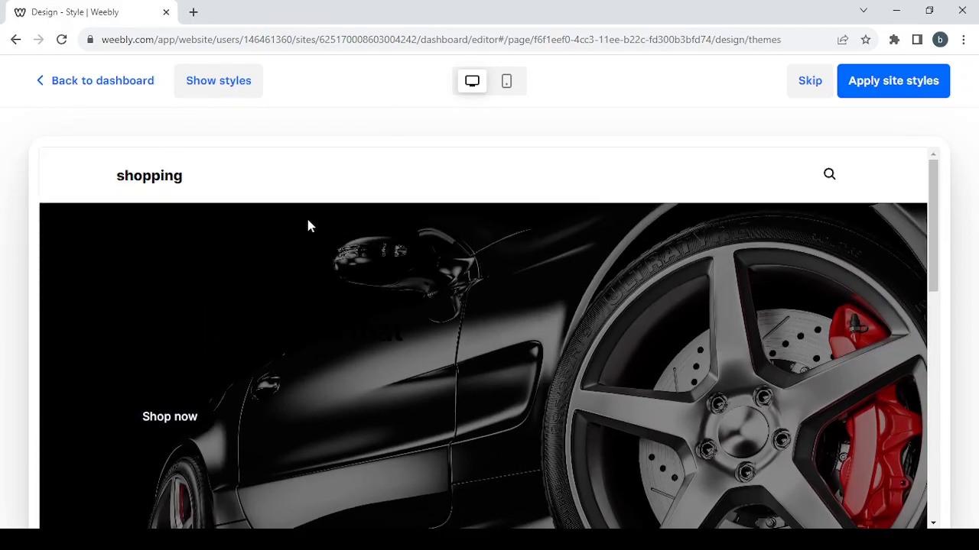
Try the beige site style with the orange button and preview the whole home page down to the footer.
click(220, 84)
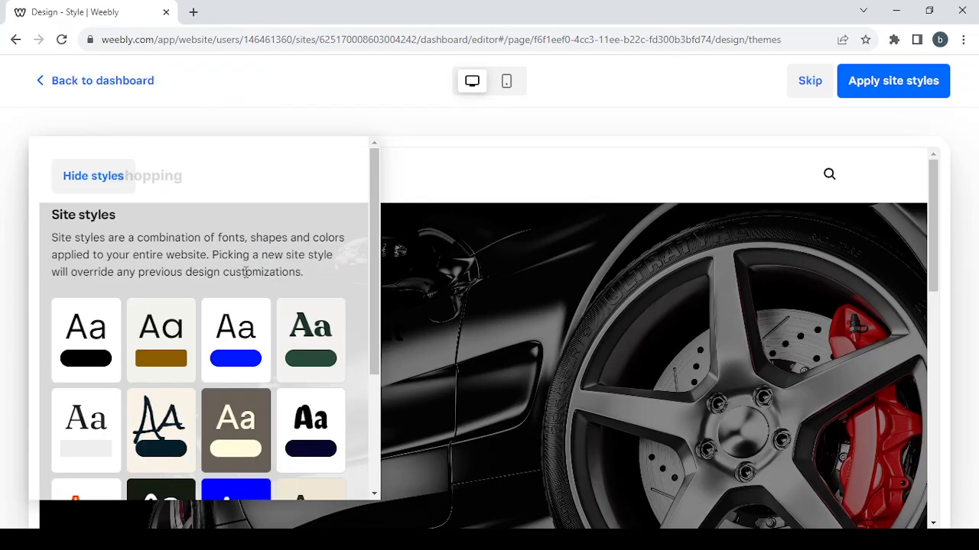
scroll(244, 275, down, 3)
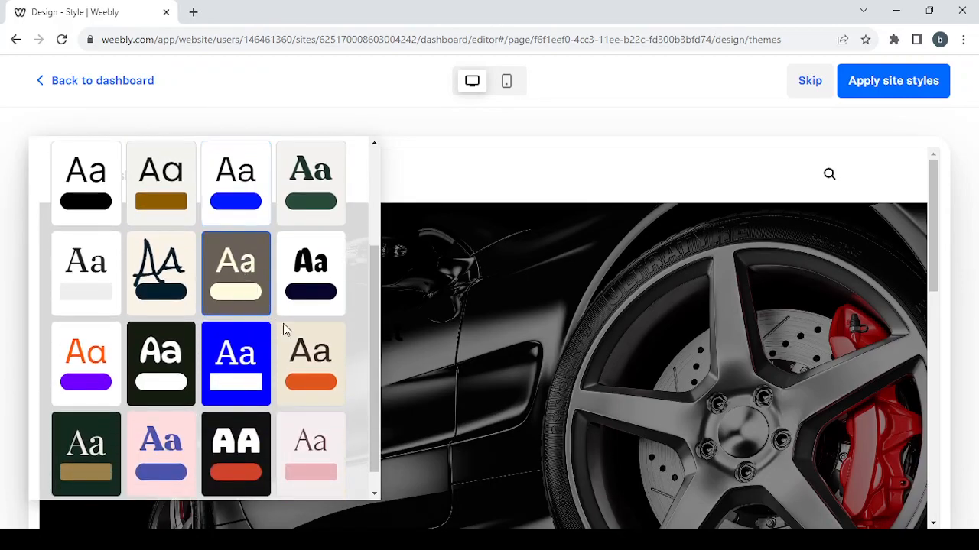
click(302, 365)
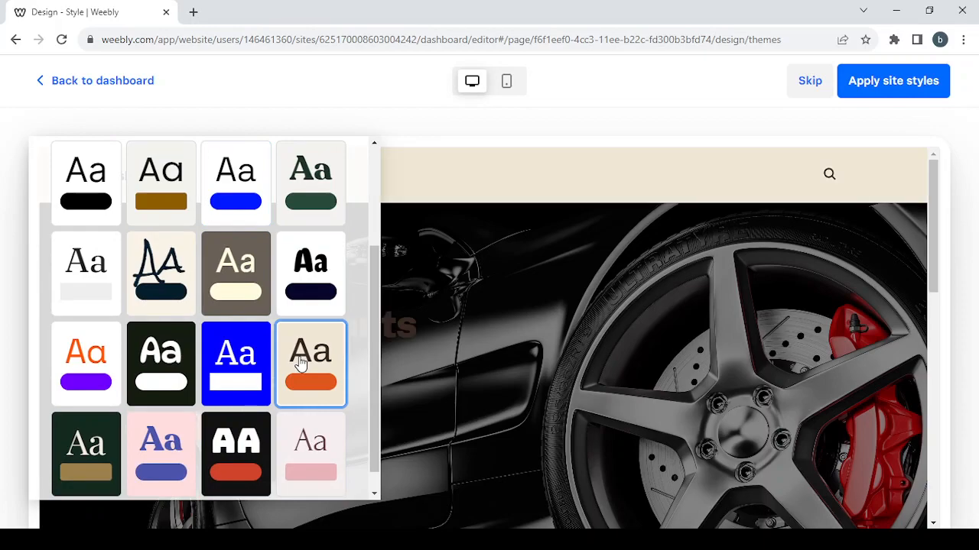
scroll(136, 280, down, 1)
scroll(138, 283, up, 5)
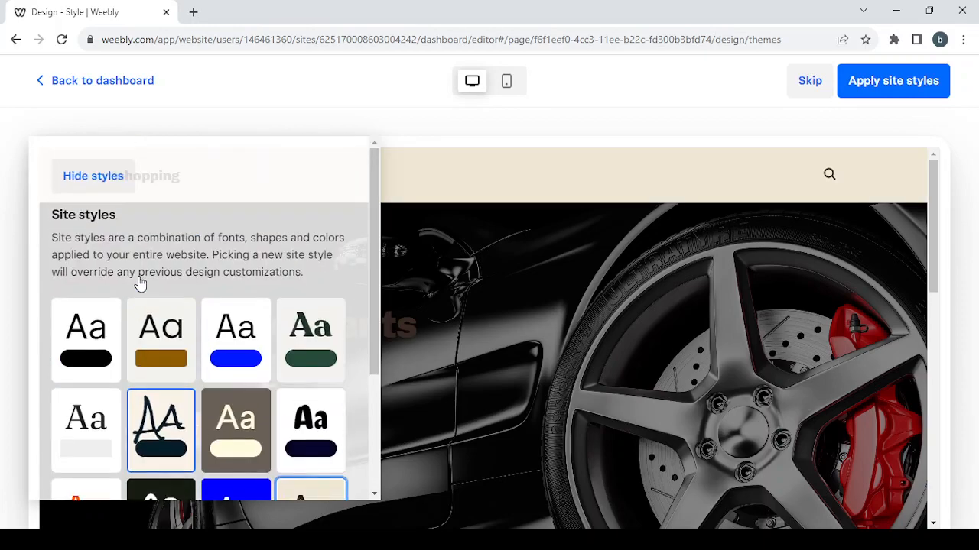
click(92, 179)
scroll(383, 379, down, 4)
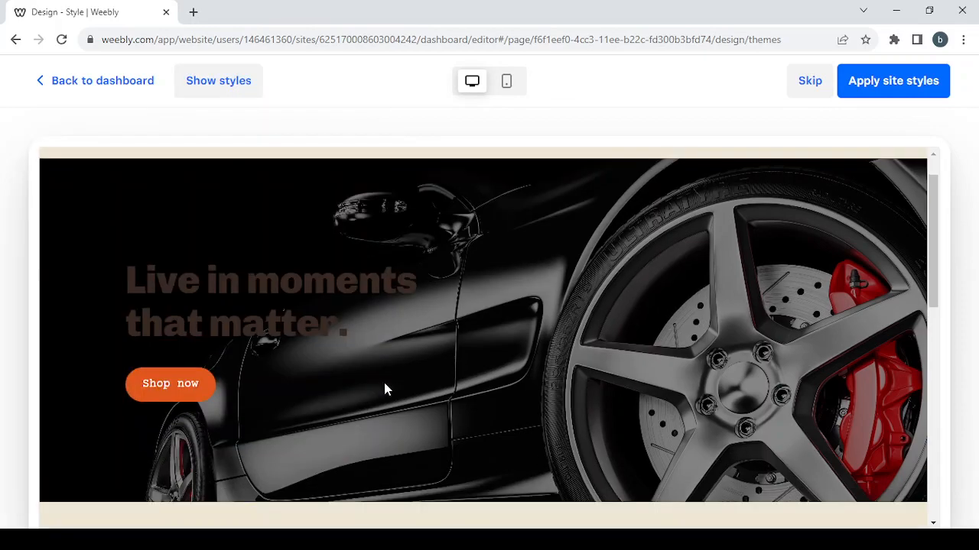
scroll(386, 390, down, 4)
scroll(386, 389, down, 1)
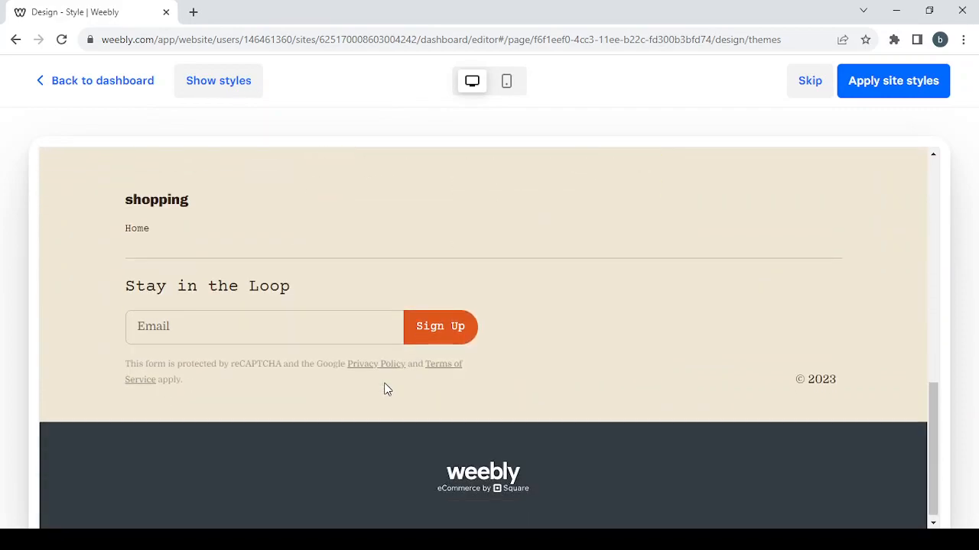
scroll(386, 390, up, 5)
scroll(386, 389, up, 3)
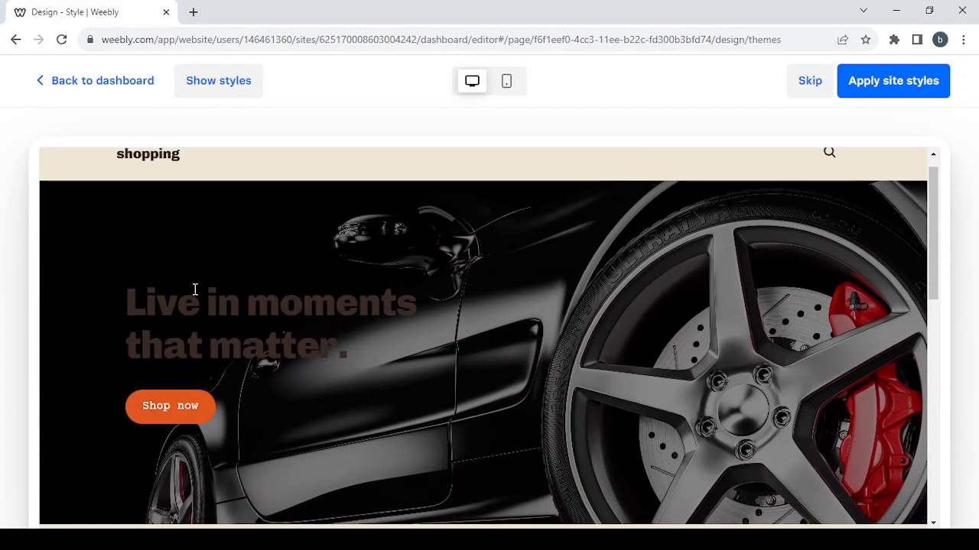
scroll(195, 289, up, 1)
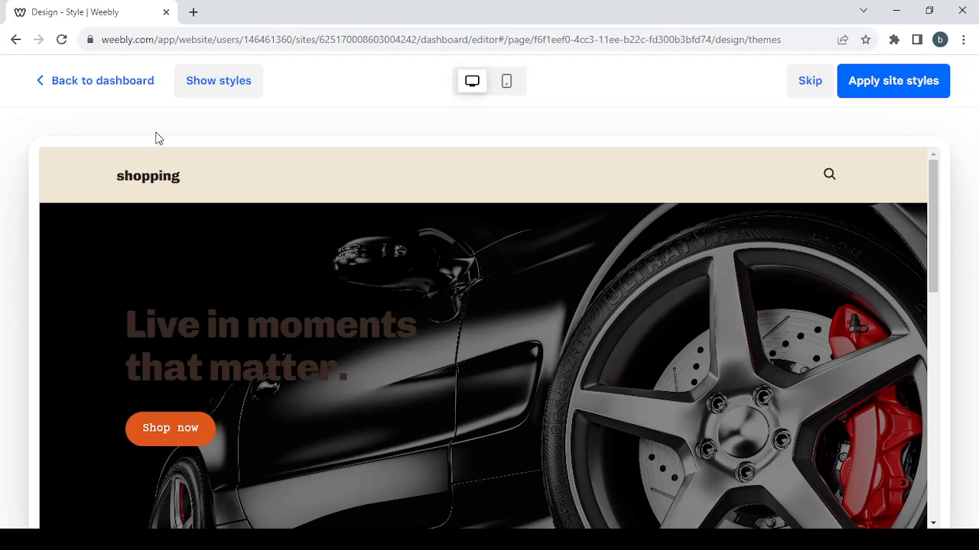
Choose the brown site style with the cream button, preview the home page and apply the style to the site.
click(193, 82)
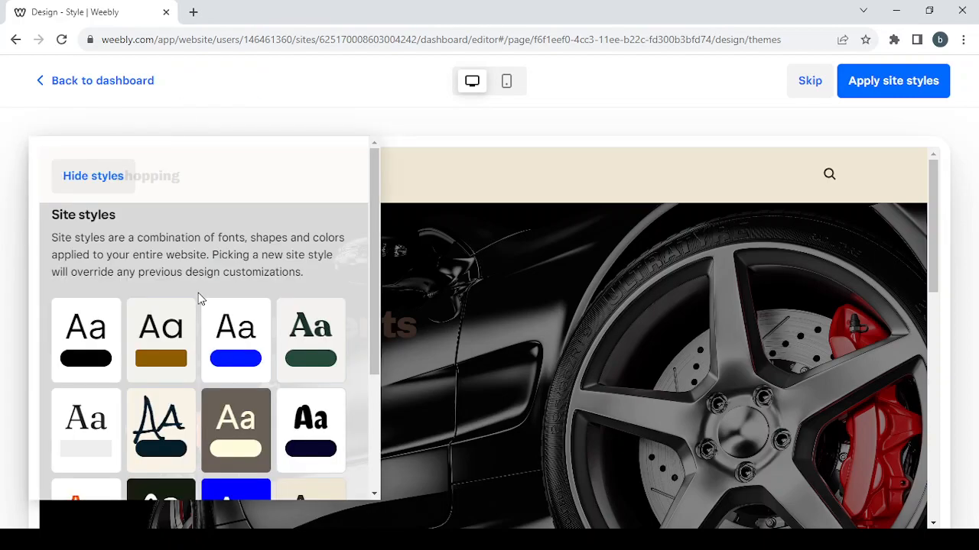
scroll(198, 298, down, 2)
click(230, 315)
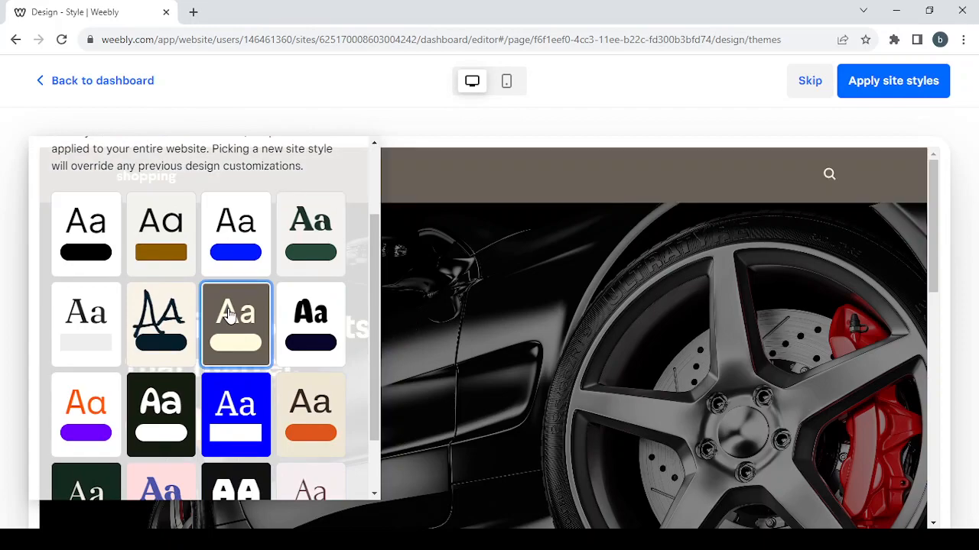
scroll(119, 153, up, 3)
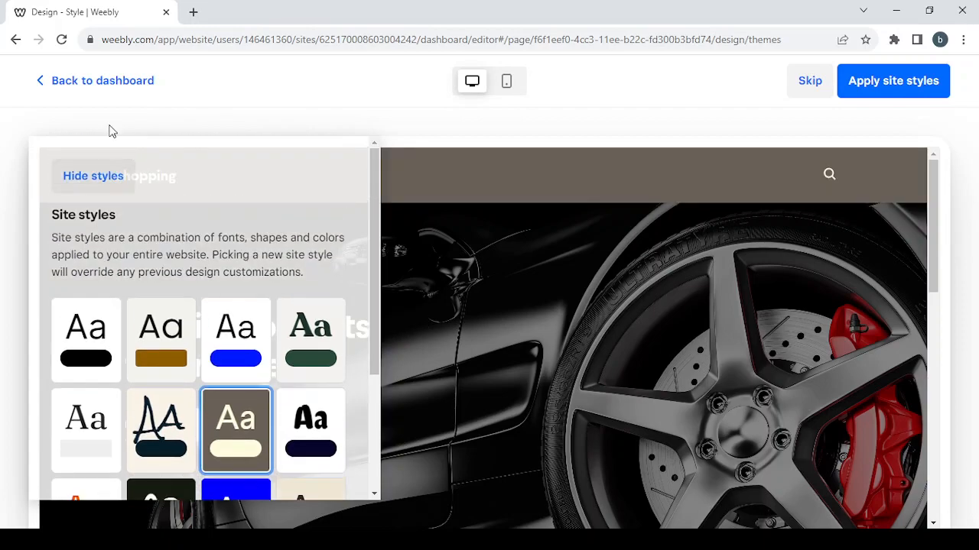
click(115, 176)
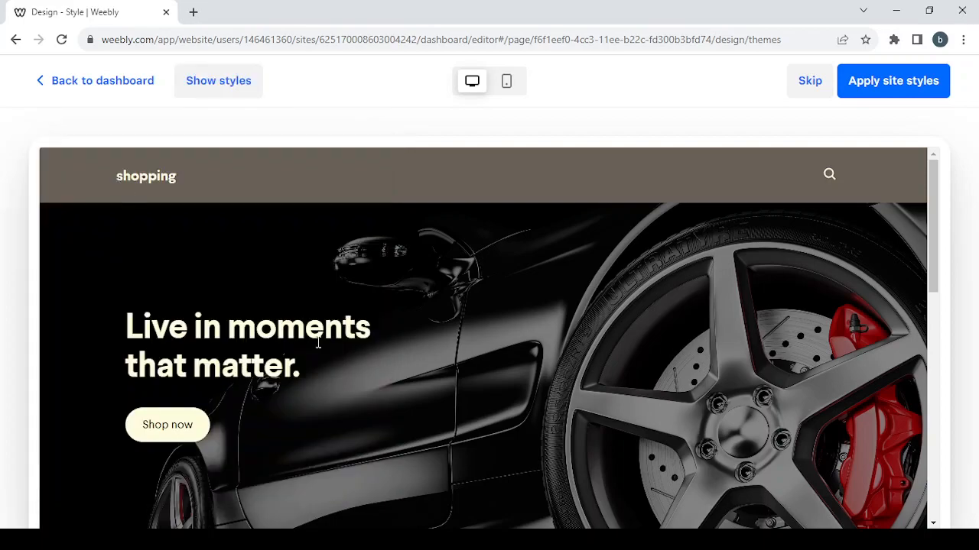
scroll(329, 357, down, 3)
scroll(328, 350, down, 5)
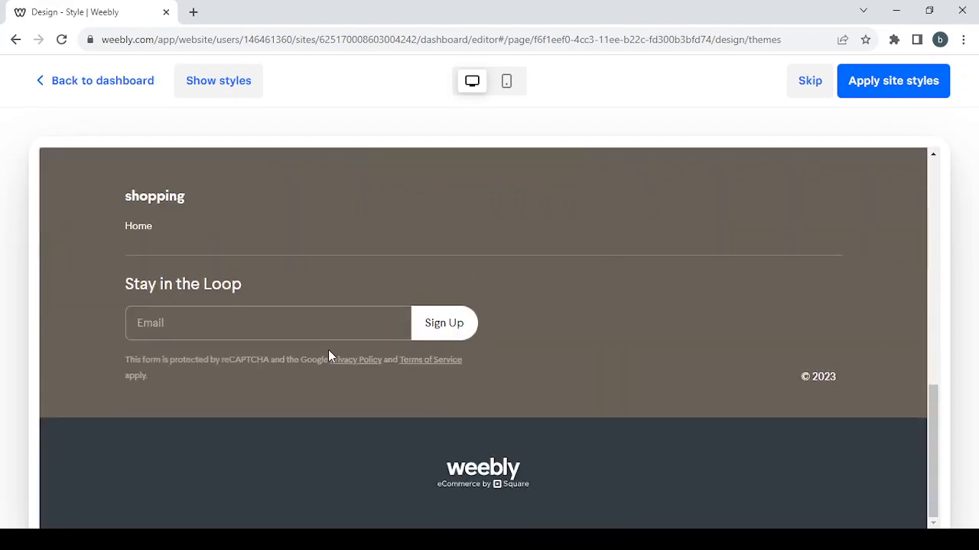
scroll(328, 349, up, 10)
click(904, 93)
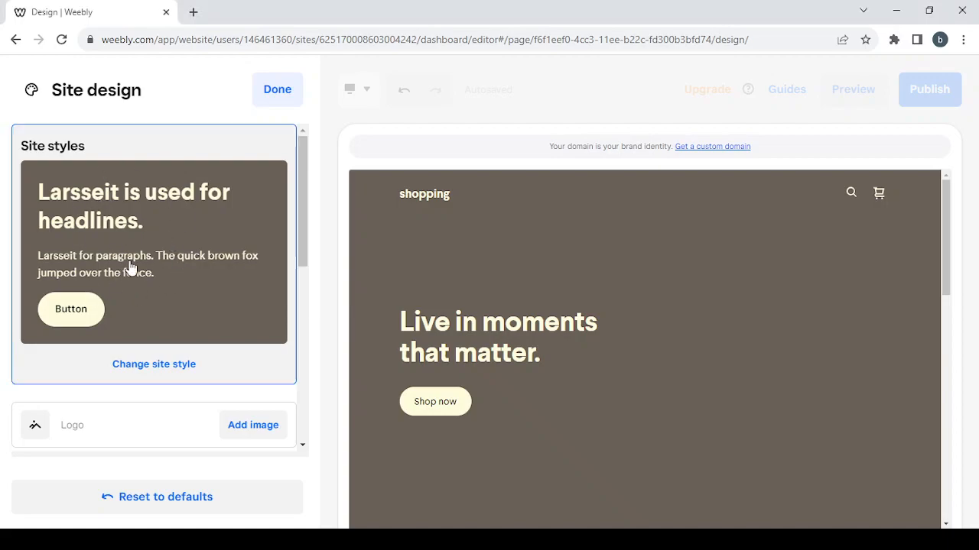
Set the site's font pairing to Comfortaa with Larsseit and finish the font settings.
scroll(130, 266, down, 1)
scroll(130, 266, down, 2)
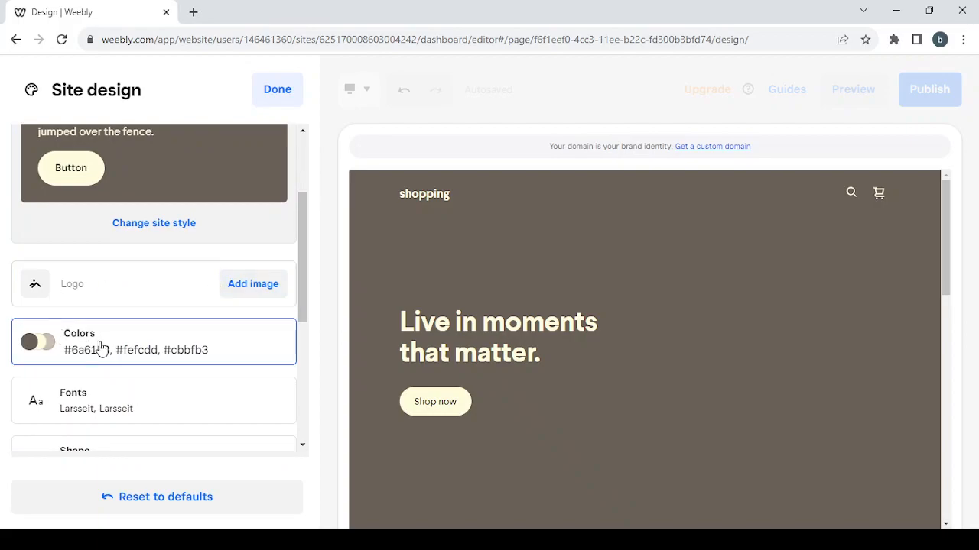
scroll(117, 350, down, 1)
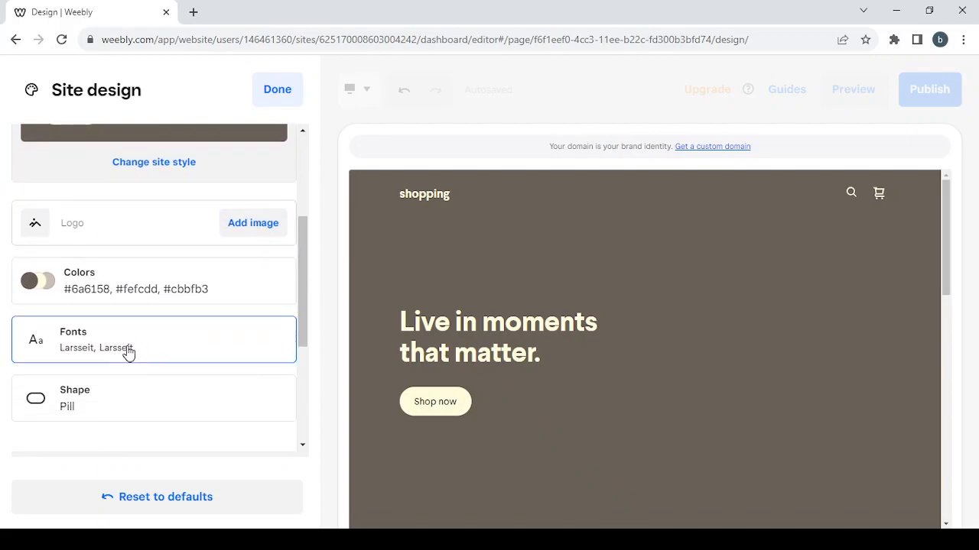
click(129, 350)
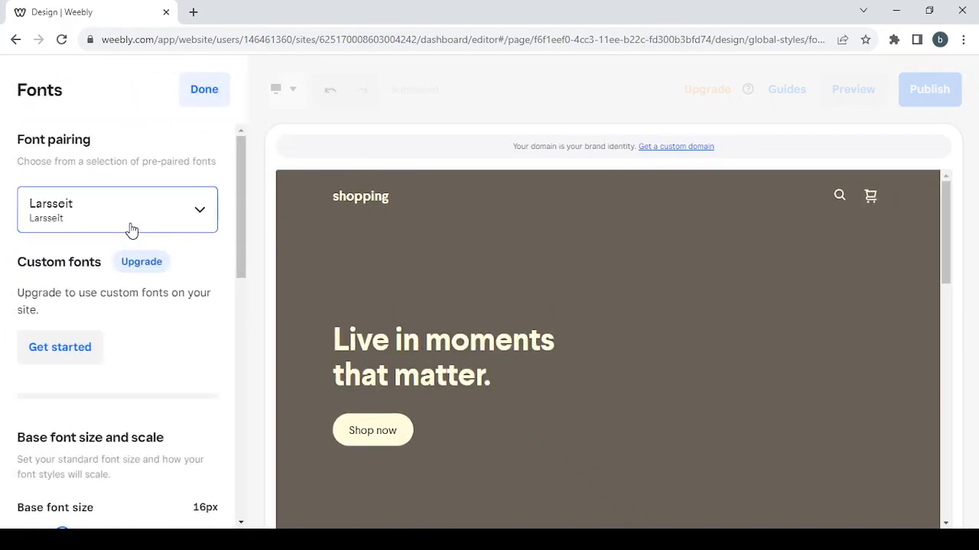
click(130, 229)
scroll(116, 341, down, 1)
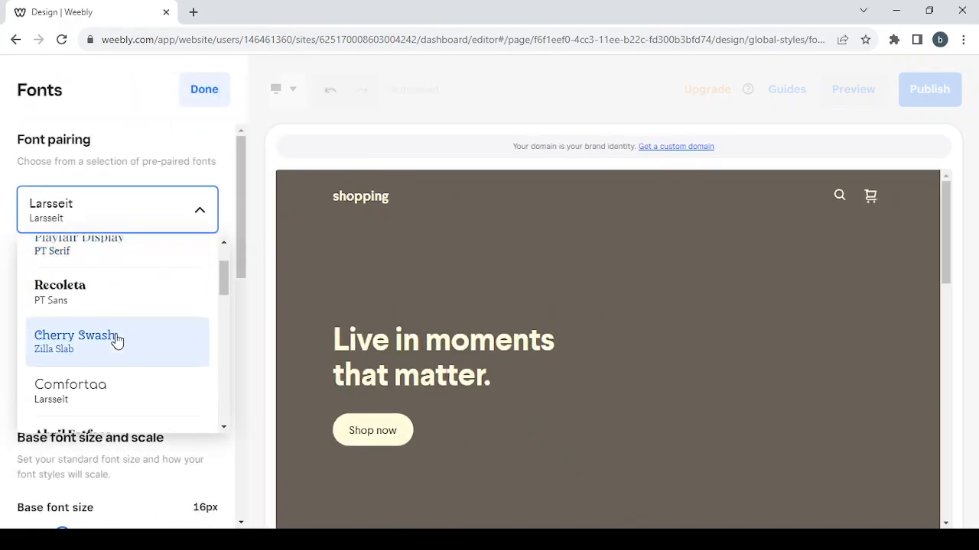
click(117, 394)
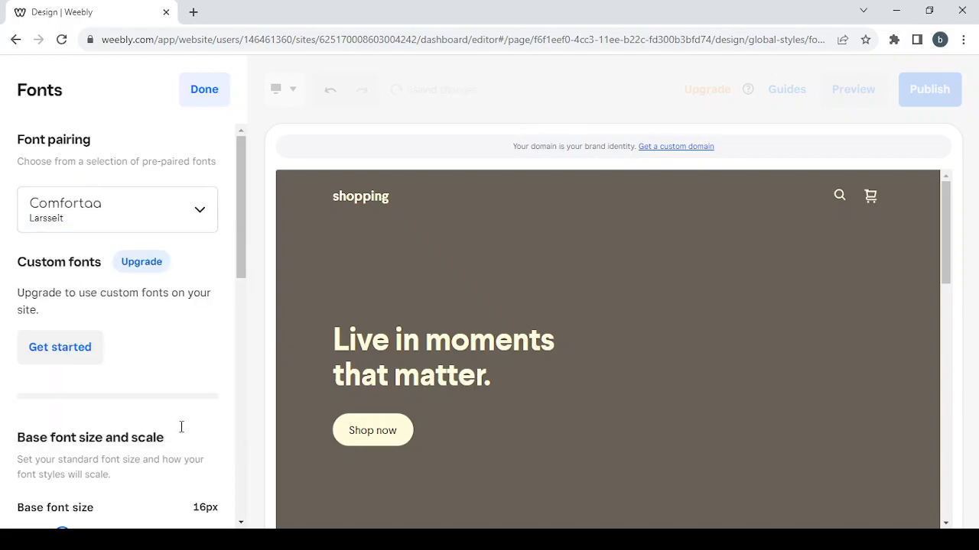
click(204, 93)
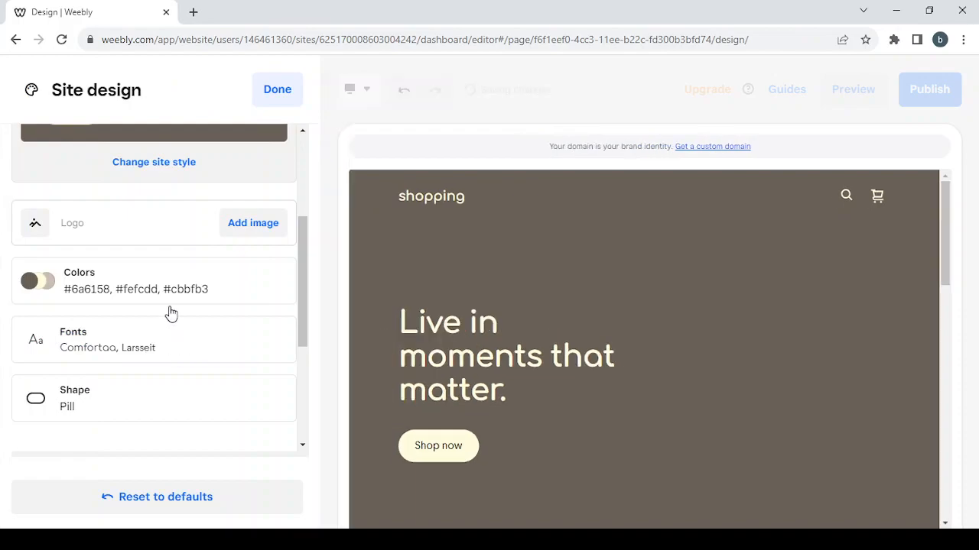
Set the site's shape to Rounded for both buttons and form fields and for images, and finish the shape settings.
scroll(141, 341, down, 1)
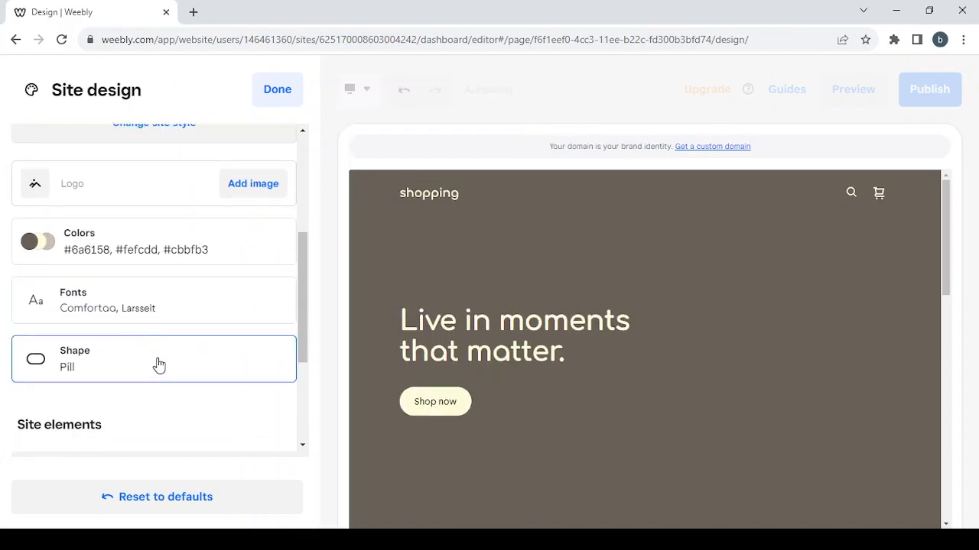
click(158, 363)
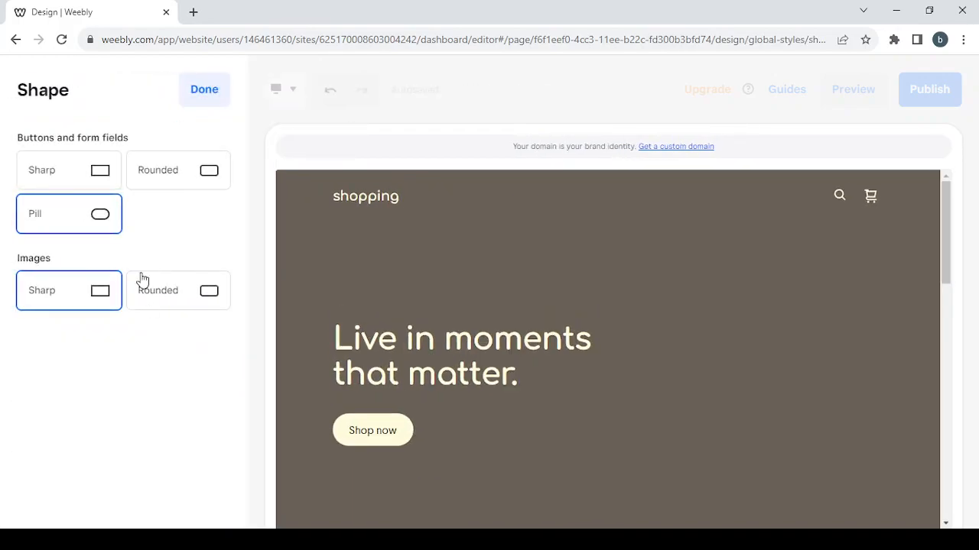
click(206, 167)
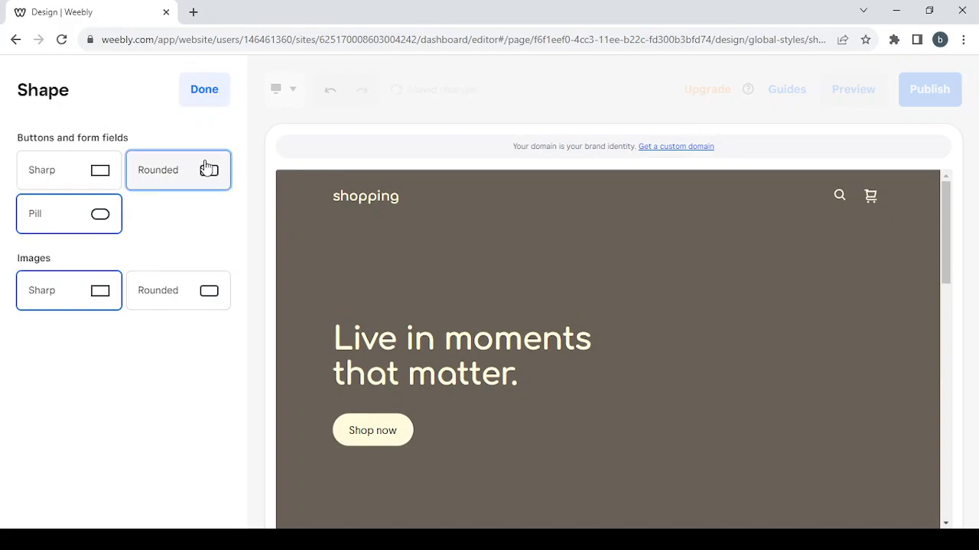
click(189, 298)
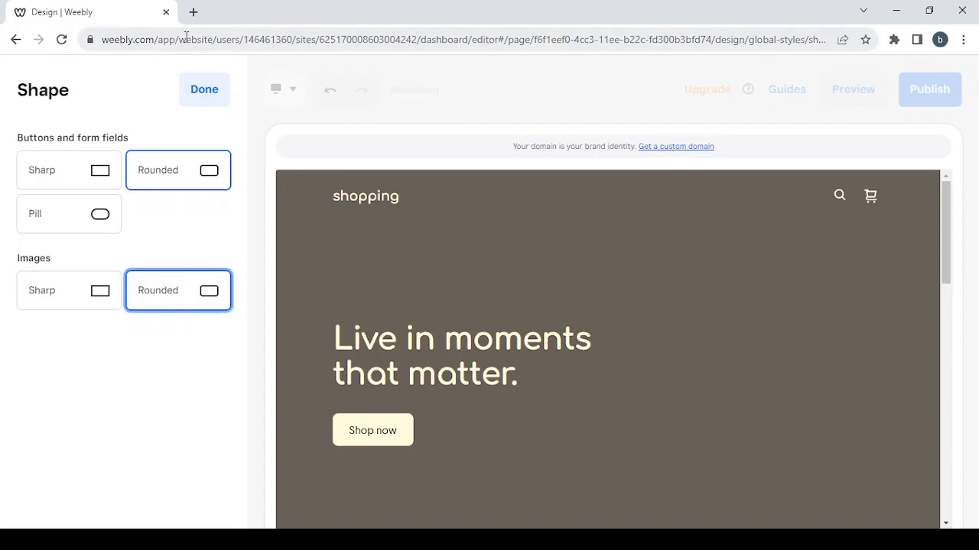
click(204, 106)
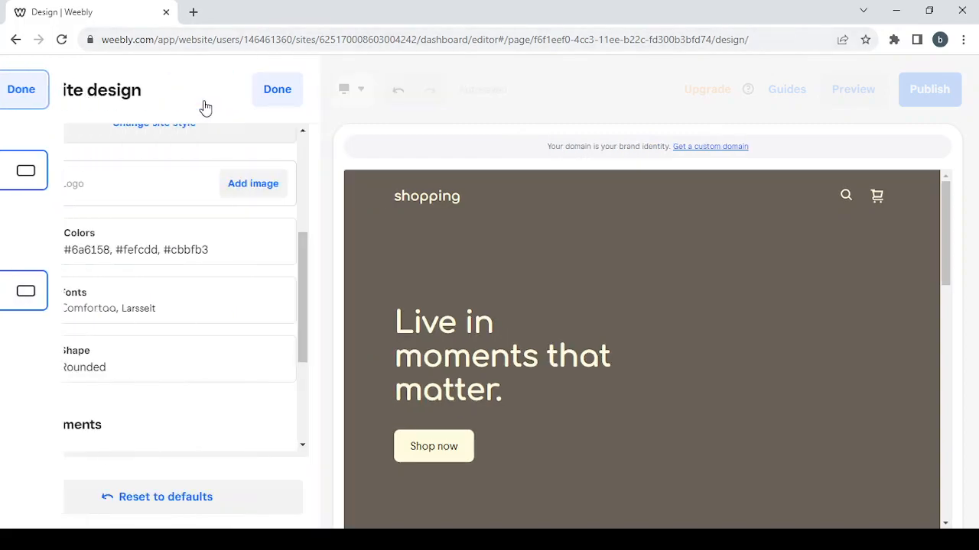
Review the site elements available in the site design and finish the site design.
scroll(204, 291, down, 3)
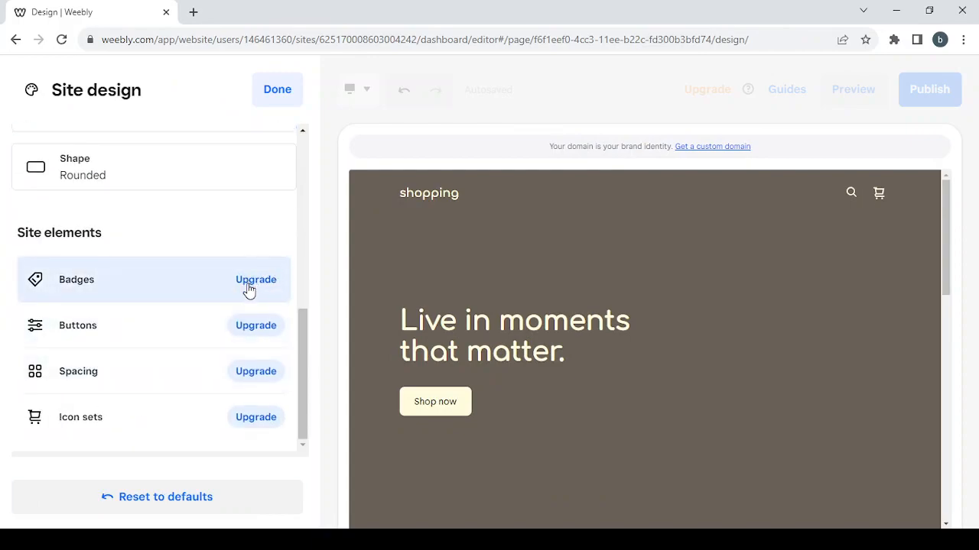
scroll(188, 214, up, 5)
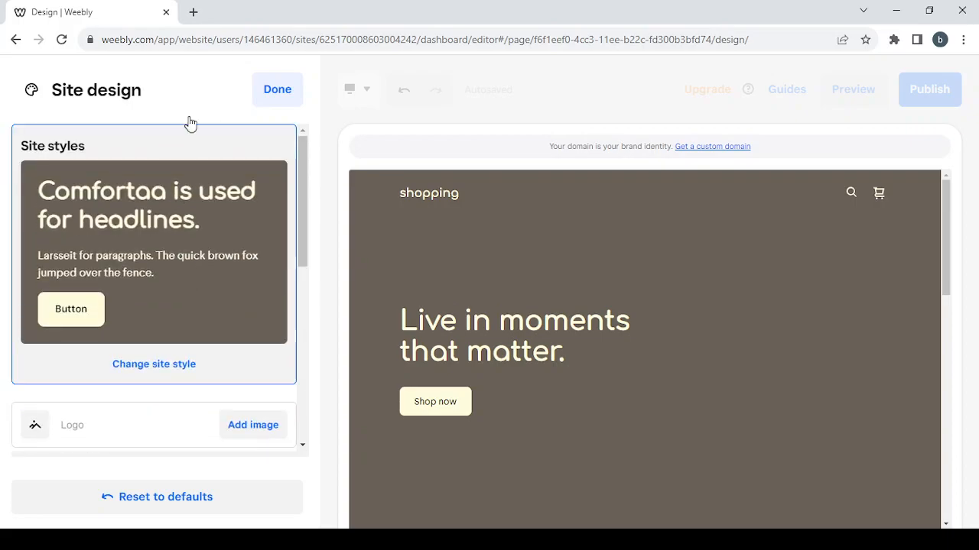
click(277, 101)
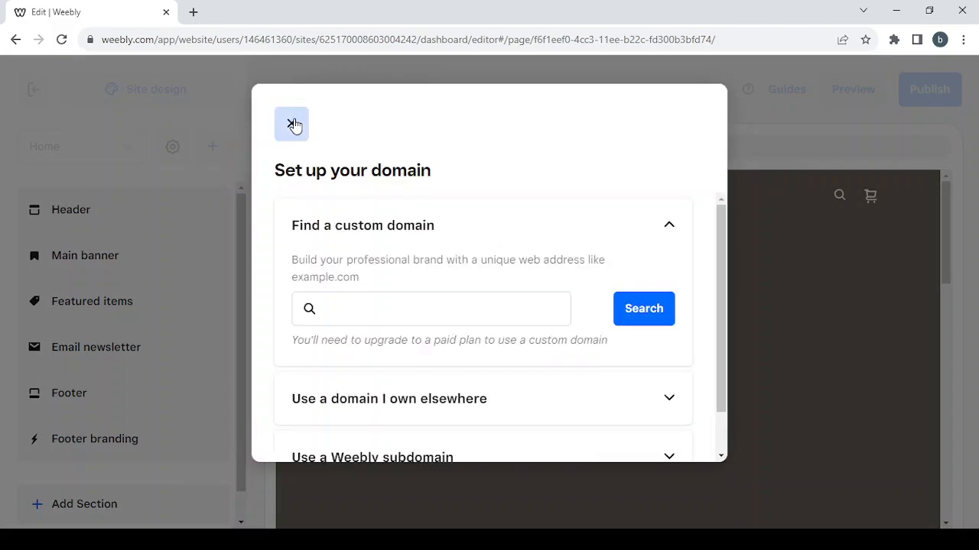
Close the domain setup dialog and dismiss the page list and scrolling text tips.
click(292, 125)
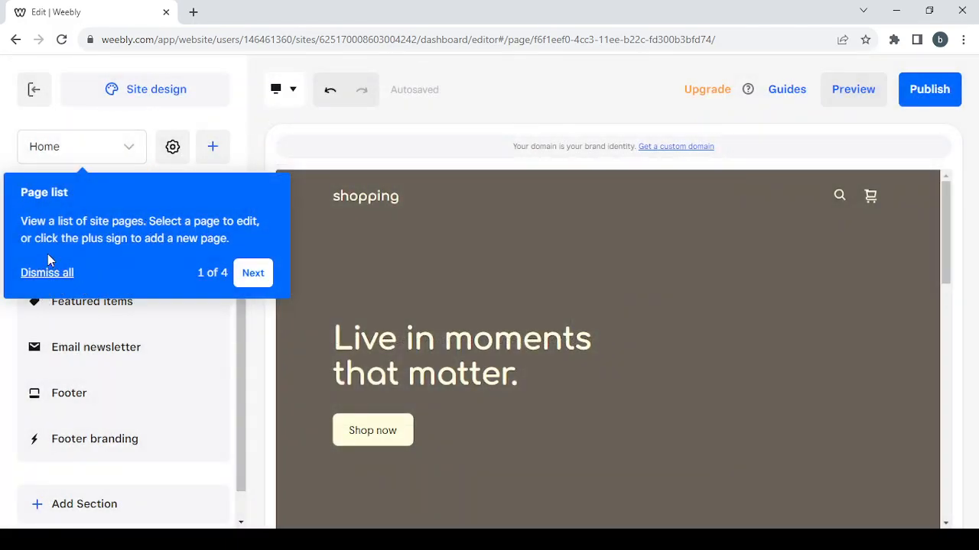
click(48, 282)
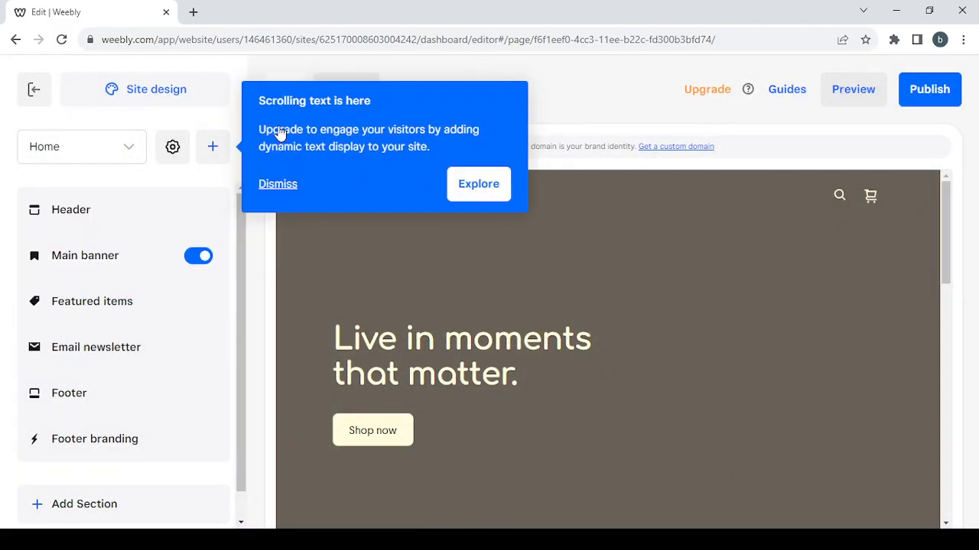
click(277, 185)
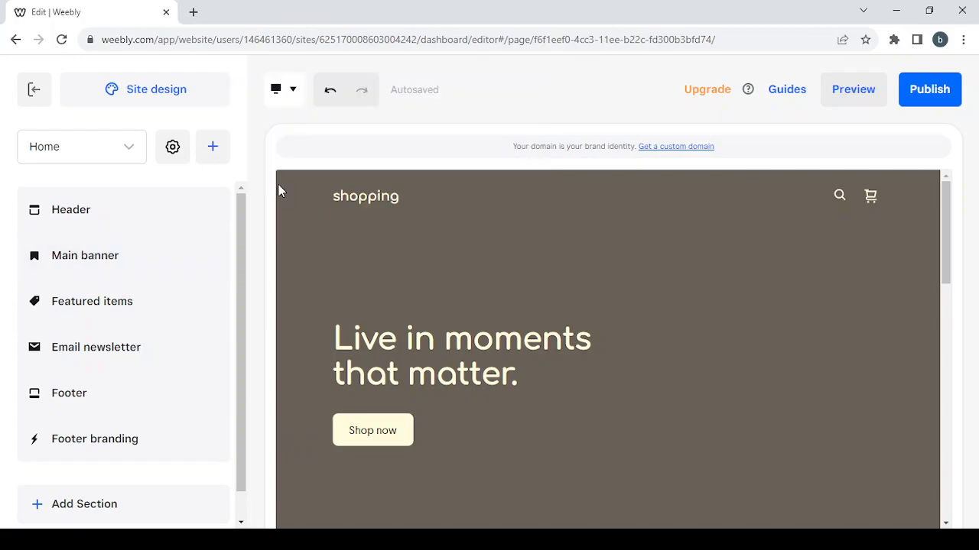
Look over the home page's lower sections and view the kinds of content that can be added to the site.
click(182, 370)
scroll(184, 374, down, 1)
scroll(180, 373, up, 1)
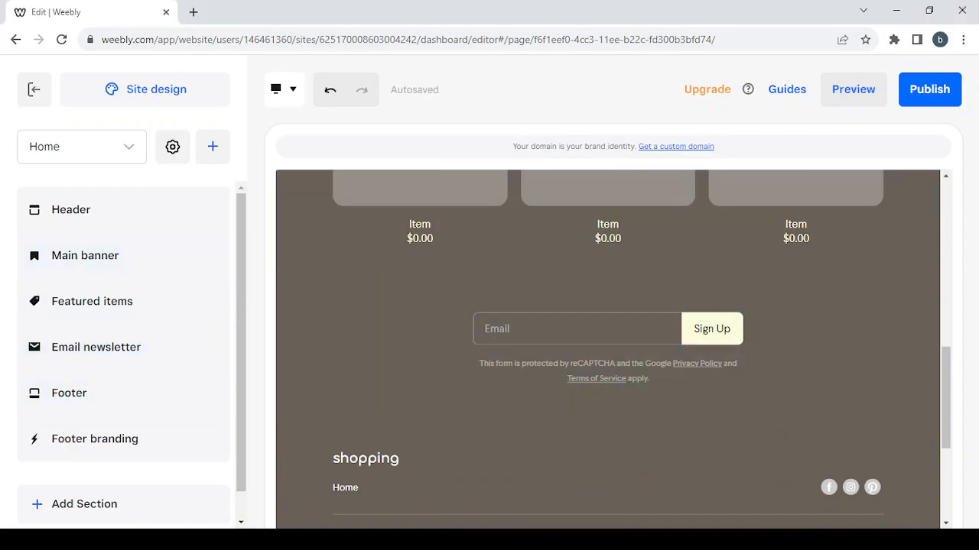
click(219, 161)
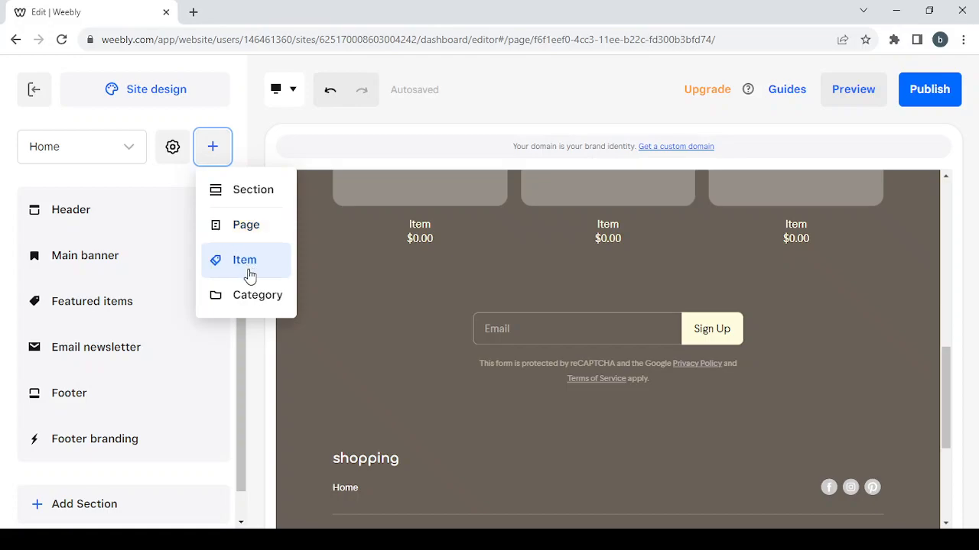
click(213, 145)
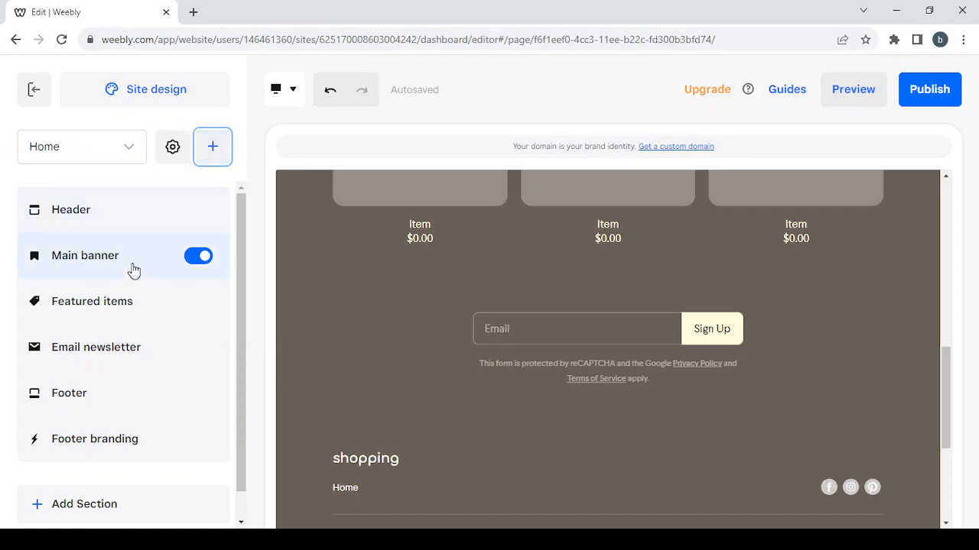
Hide the home page's main banner section and turn it back on.
mouse_move(177, 272)
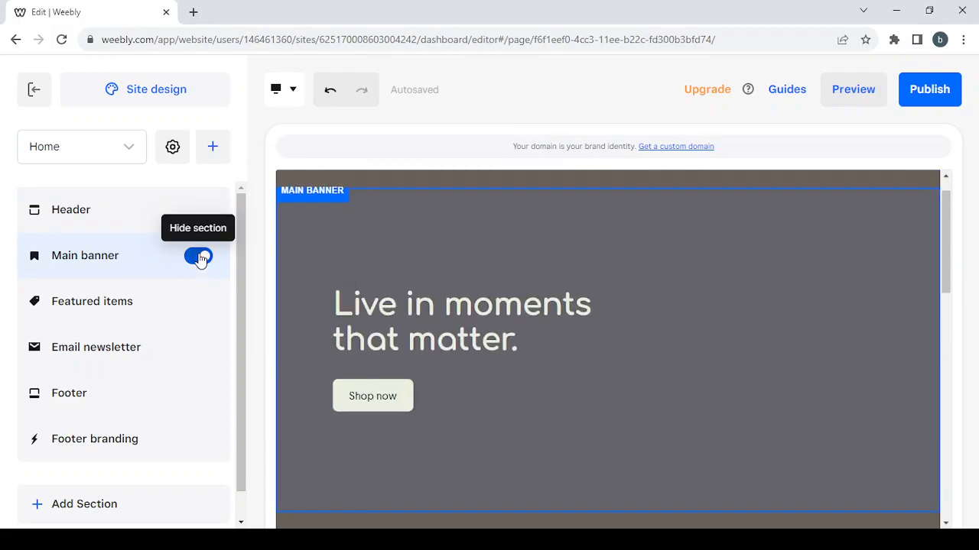
click(199, 258)
click(199, 258)
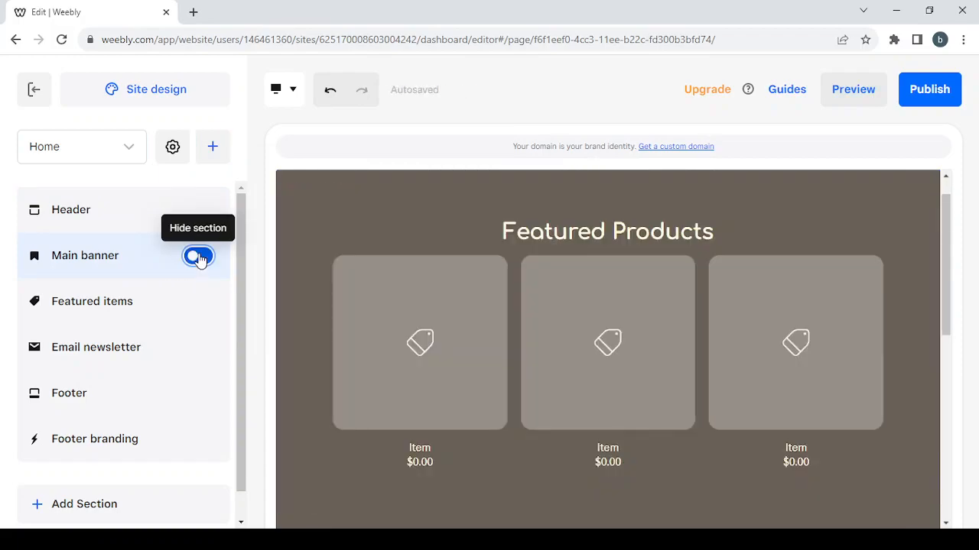